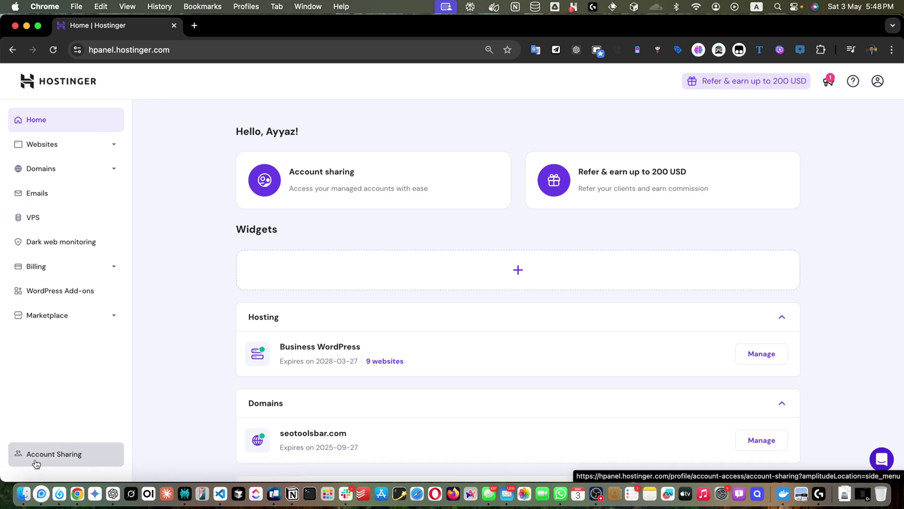
# Step: Open Account Sharing and show its Grant access tab, which lists no users yet
pyautogui.click(35, 464)
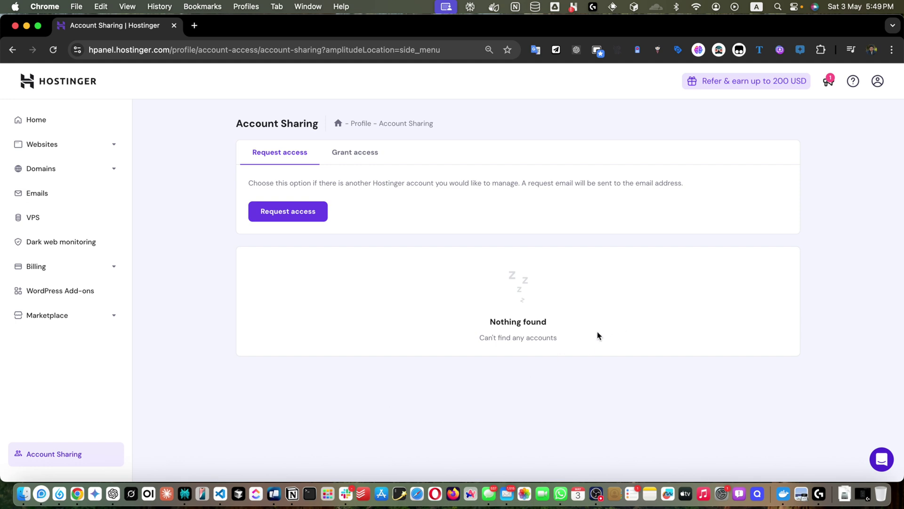
pyautogui.click(358, 160)
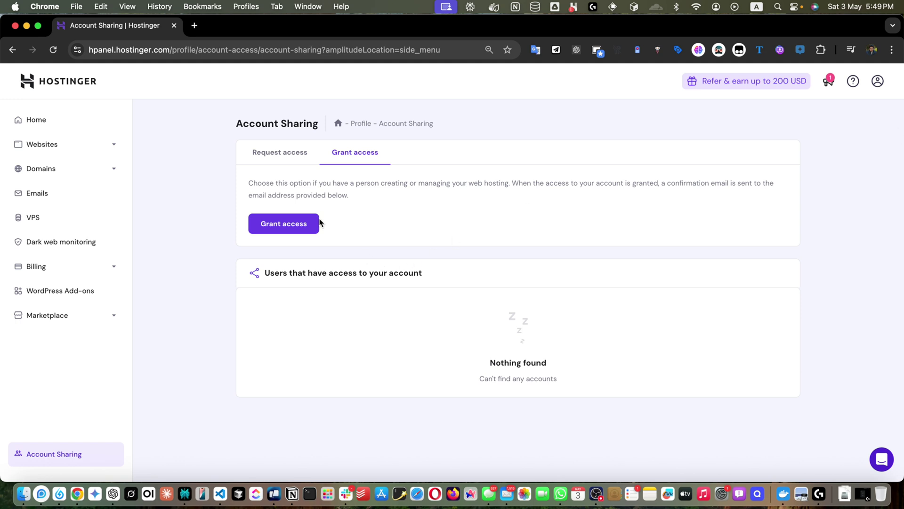
# Step: Start a new access grant and review the service list and roles, keeping Admin selected
pyautogui.click(292, 224)
pyautogui.scroll(-3, 595, 161)
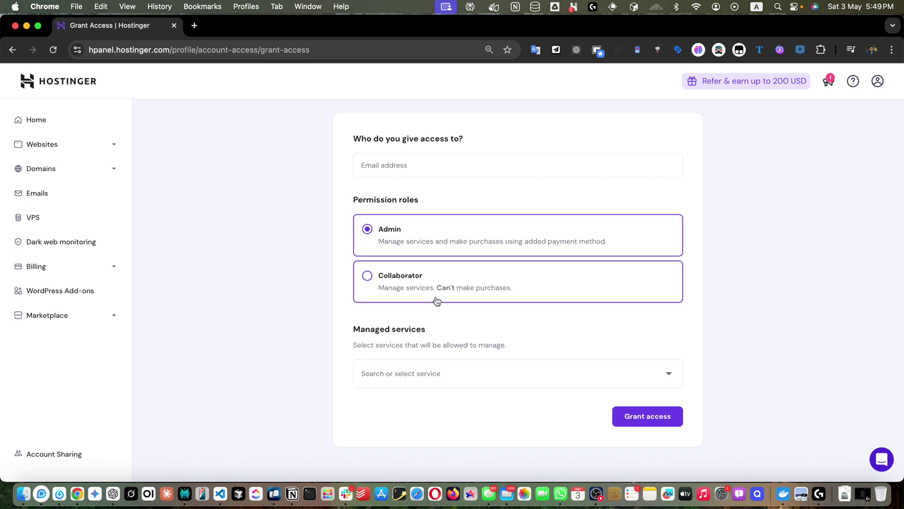
pyautogui.click(385, 156)
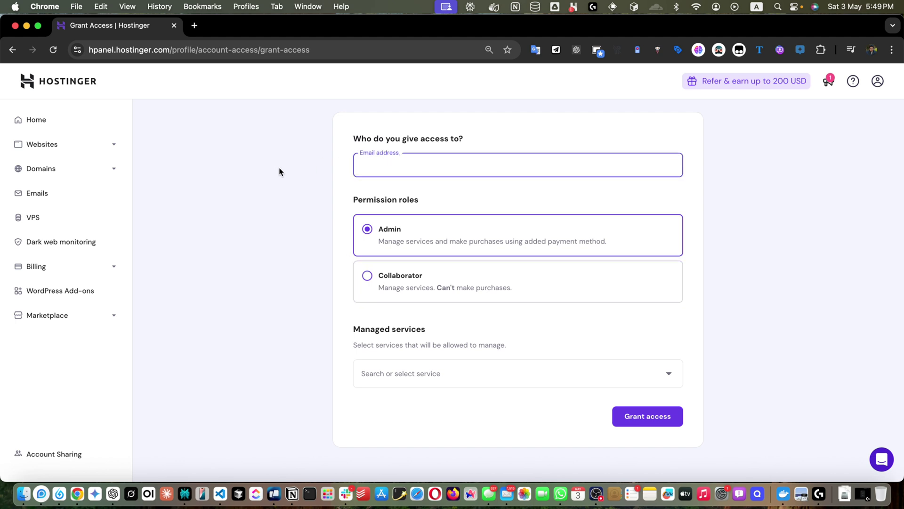
pyautogui.click(265, 179)
pyautogui.scroll(-1, 330, 306)
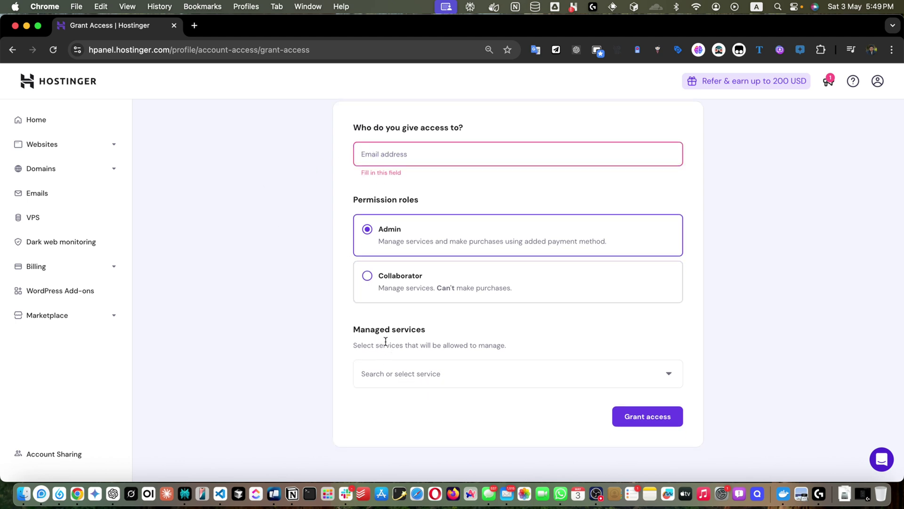
pyautogui.click(401, 377)
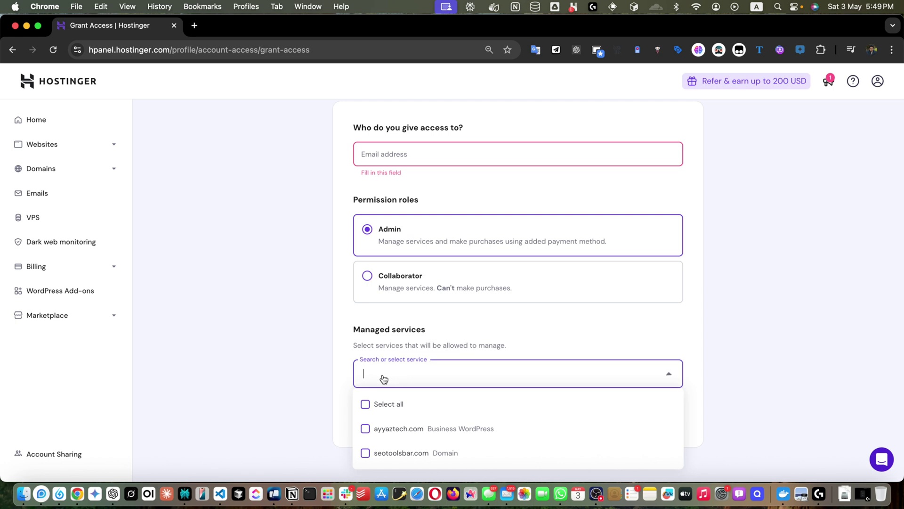
pyautogui.click(776, 387)
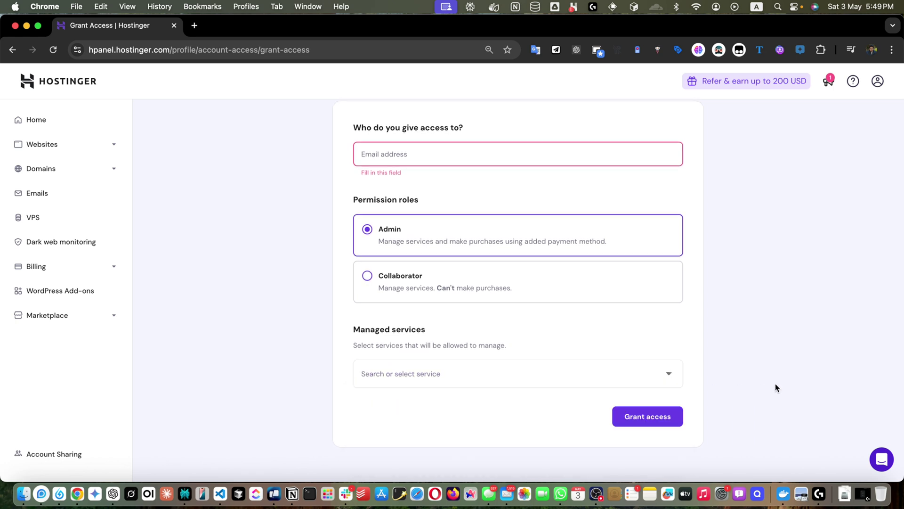
pyautogui.click(397, 382)
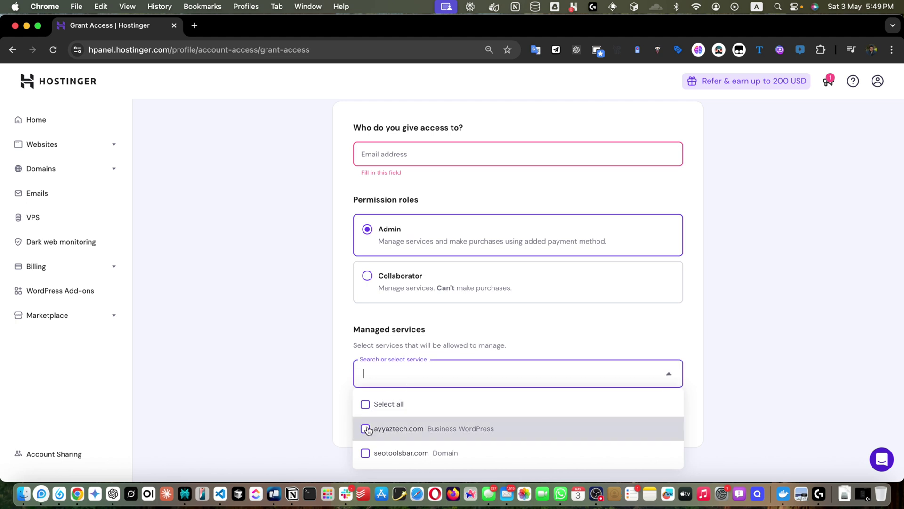
pyautogui.click(321, 300)
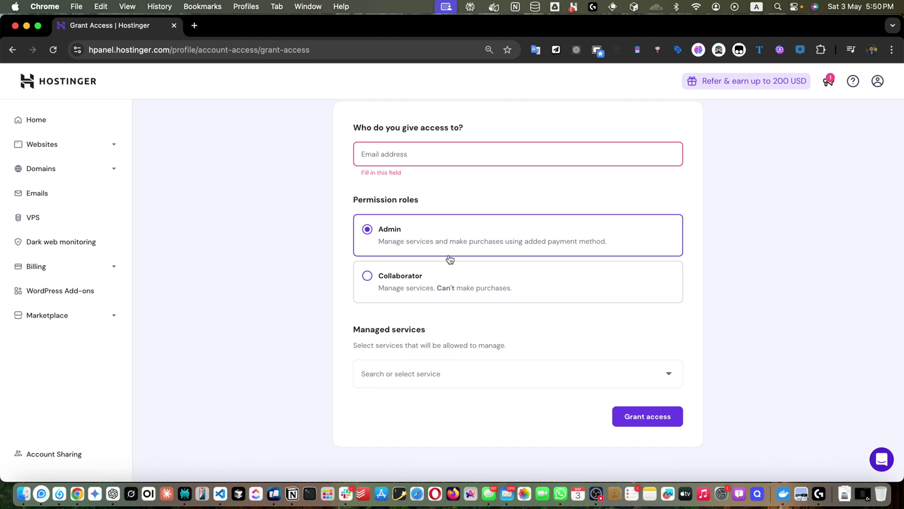
pyautogui.click(408, 275)
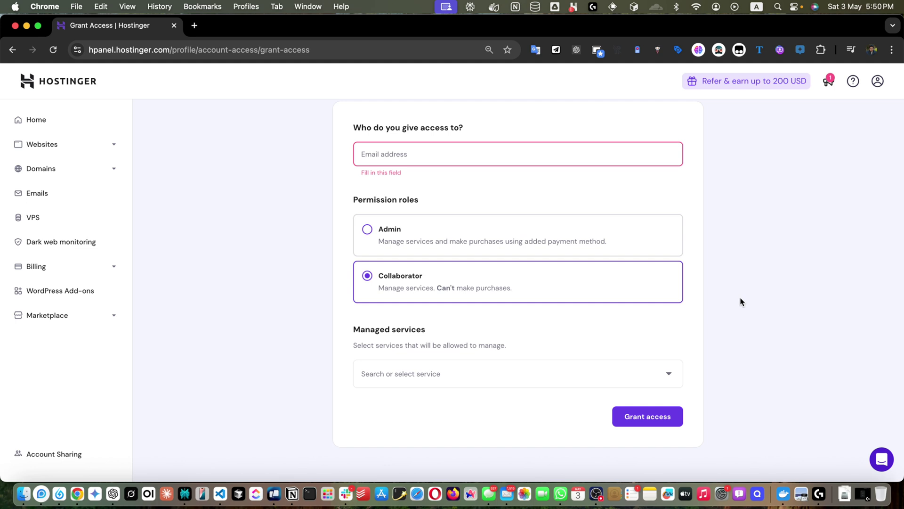
pyautogui.click(411, 219)
# Step: Enter the invitee's email, select all managed services, and send the Admin access grant
pyautogui.click(429, 159)
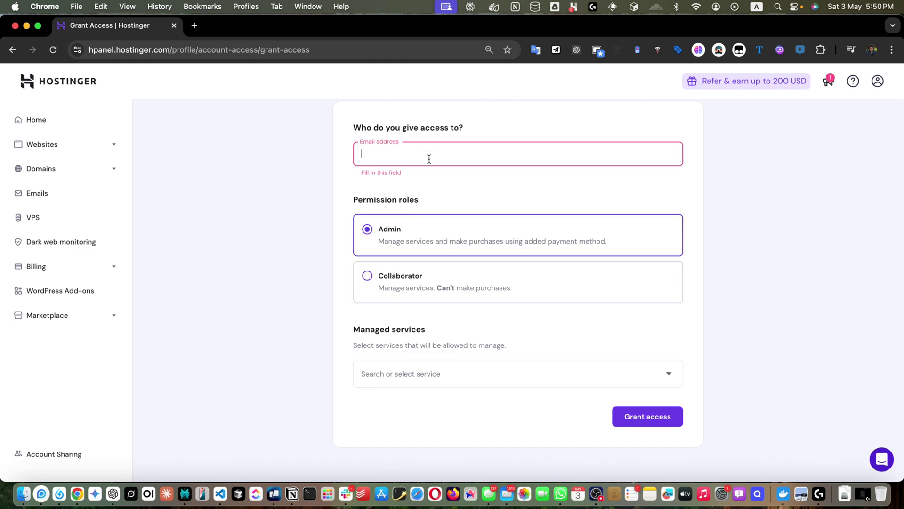
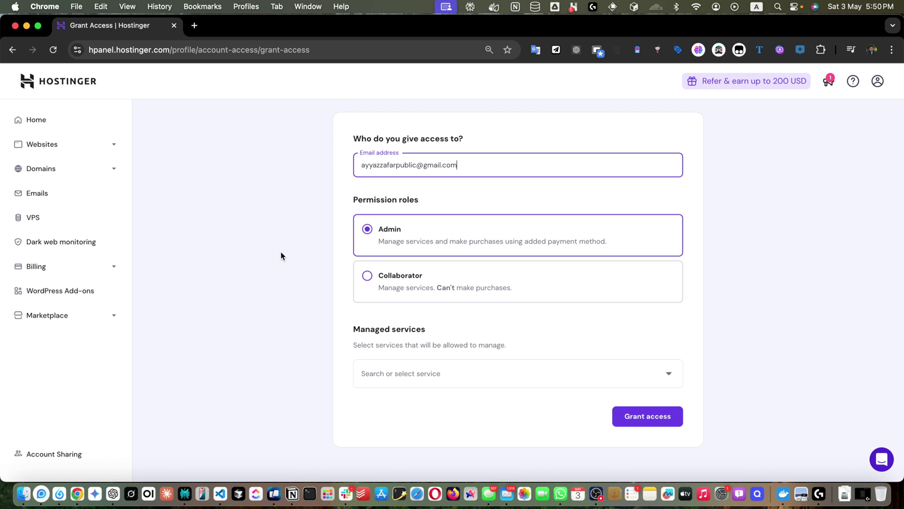
pyautogui.click(410, 384)
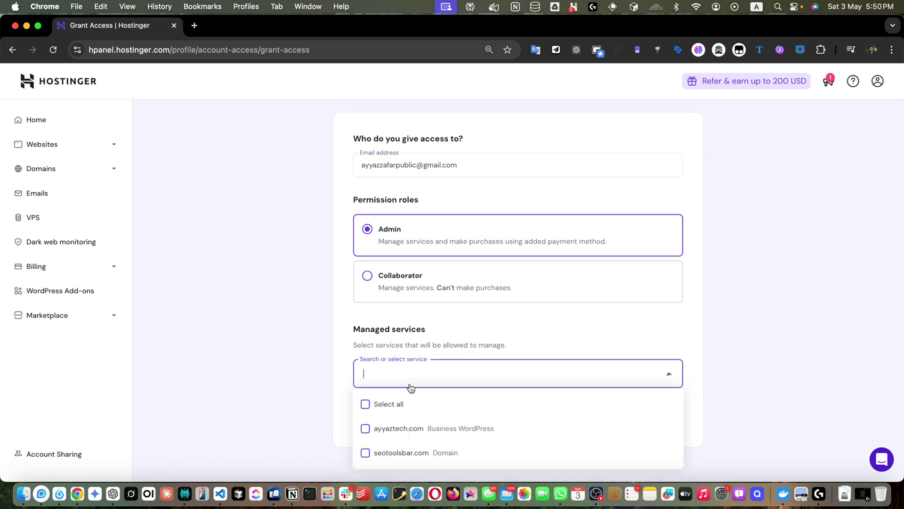
pyautogui.click(366, 404)
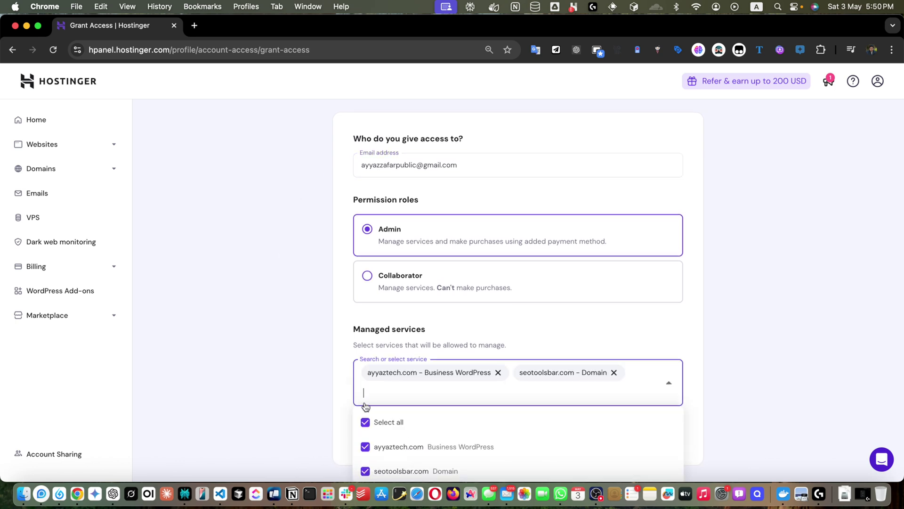
pyautogui.click(294, 384)
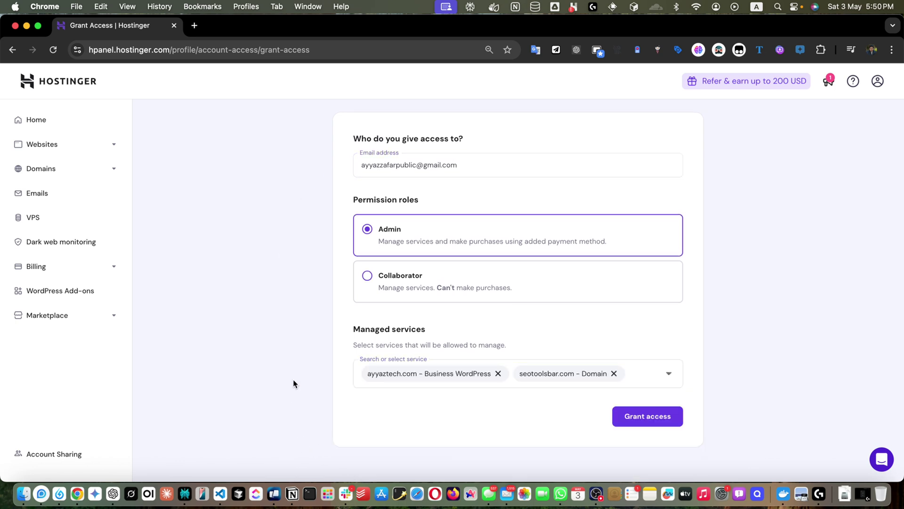
pyautogui.click(658, 420)
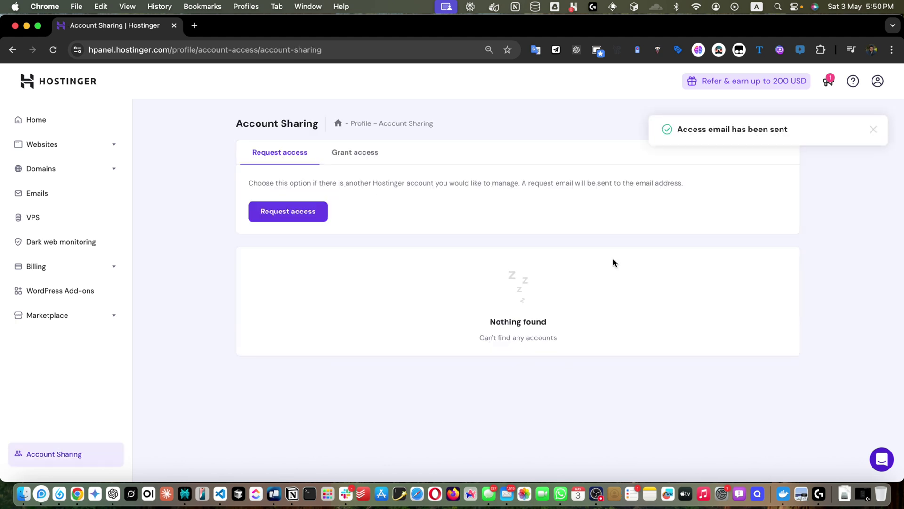
# Step: Confirm the invitee is listed as Pending confirmation, then load Gmail in the other Chrome window
pyautogui.click(338, 155)
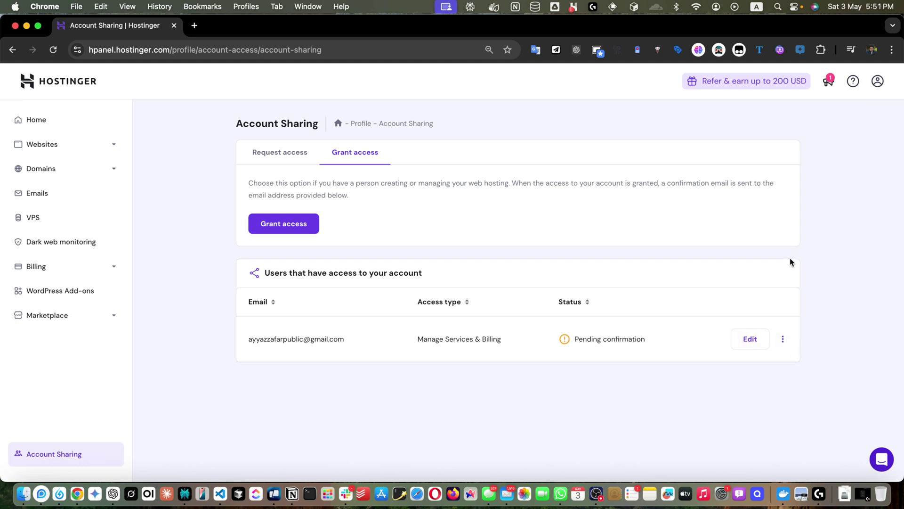
pyautogui.tripleClick(320, 339)
pyautogui.press('super+grave')
pyautogui.write('gma')
pyautogui.press('Return')
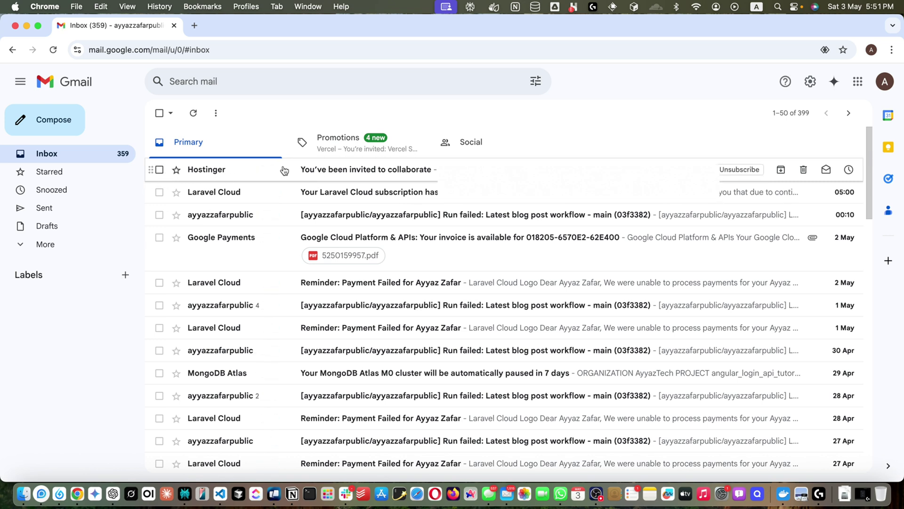
# Step: Open Hostinger's 'You've been invited to collaborate' email and accept the invitation
pyautogui.click(370, 178)
pyautogui.scroll(-1, 476, 261)
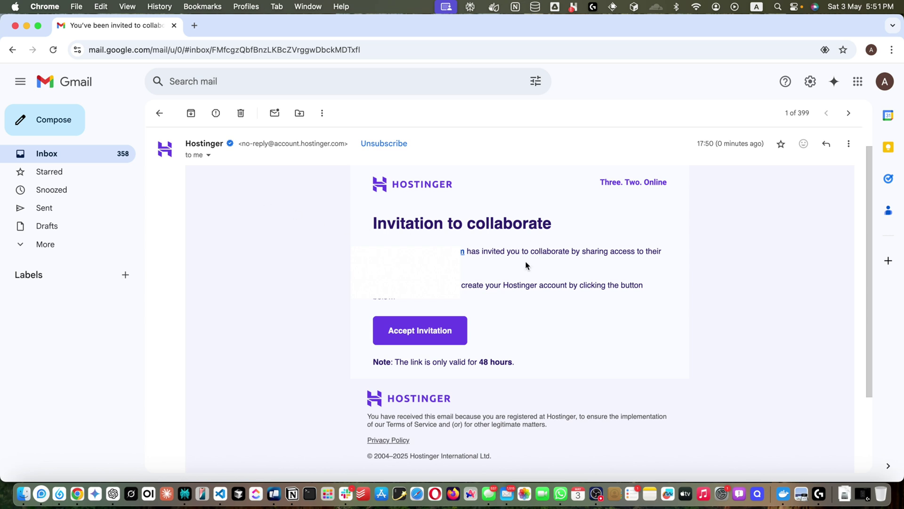
pyautogui.click(430, 334)
# Step: Enter and submit a new account password twice, with both attempts rejected
pyautogui.click(237, 19)
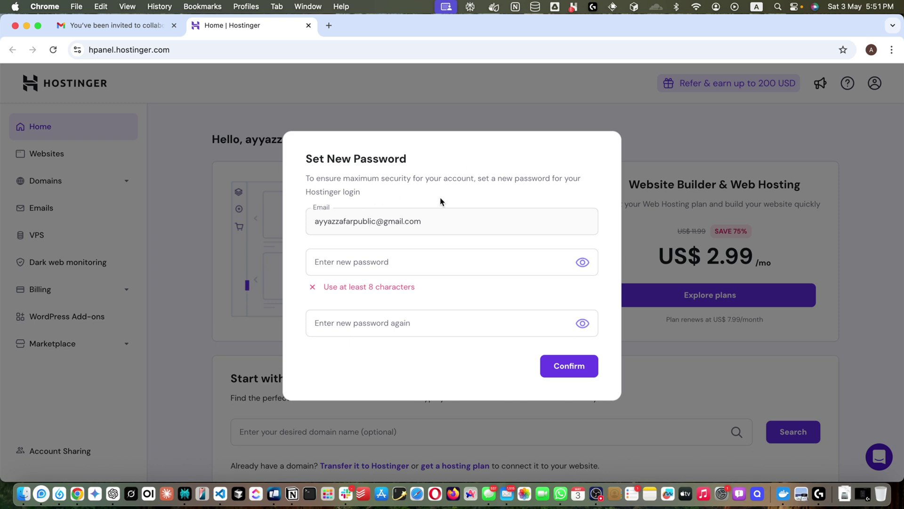
pyautogui.click(364, 260)
pyautogui.write('•••••••••')
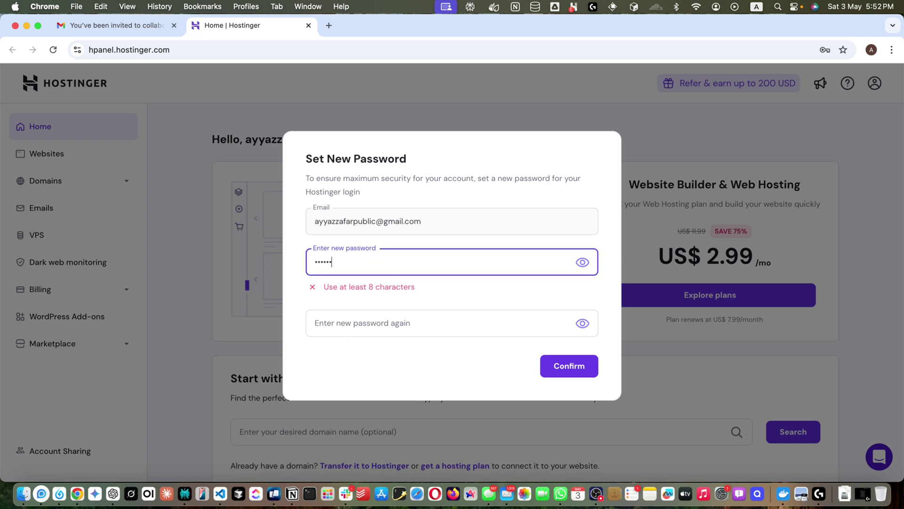
pyautogui.press('Tab')
pyautogui.write('•••••••••')
pyautogui.click(565, 376)
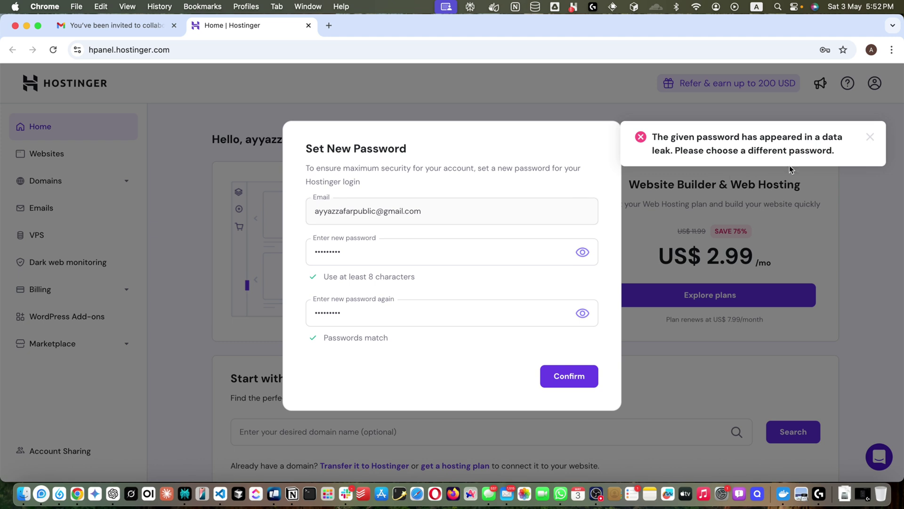
pyautogui.doubleClick(323, 252)
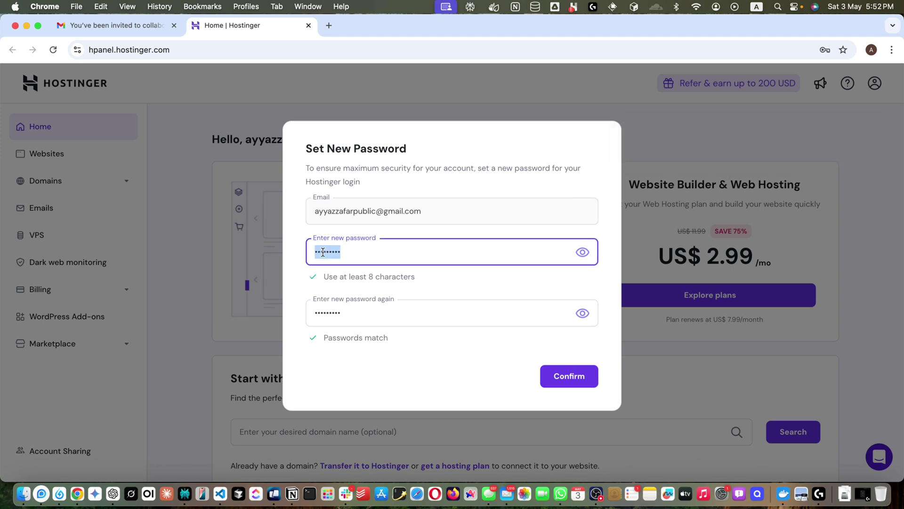
pyautogui.write('•••••••••••')
pyautogui.press('Tab')
pyautogui.write('•••••••••••')
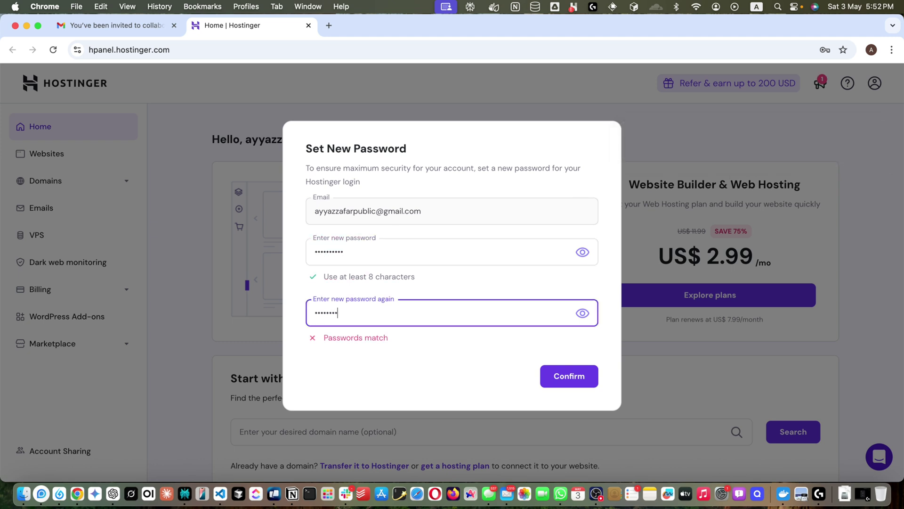
pyautogui.click(584, 384)
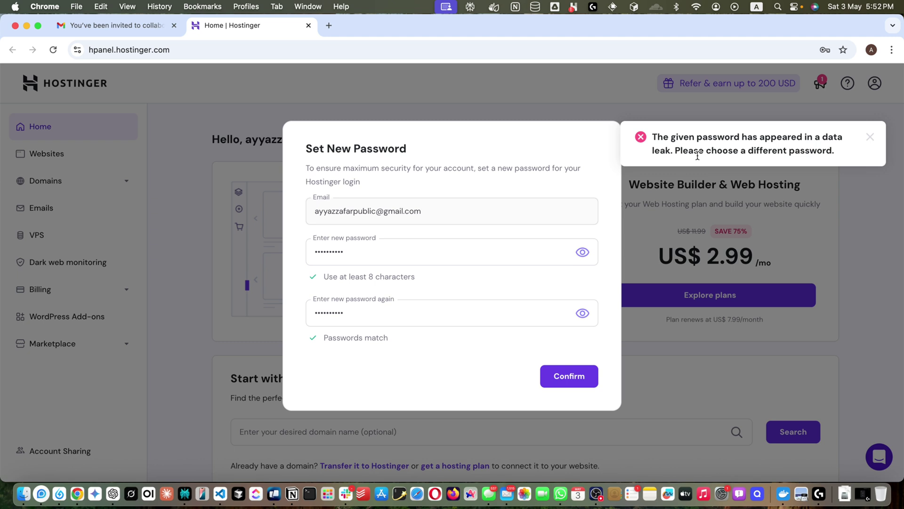
# Step: Replace it with Chrome's suggested strong password in both fields and submit
pyautogui.doubleClick(349, 250)
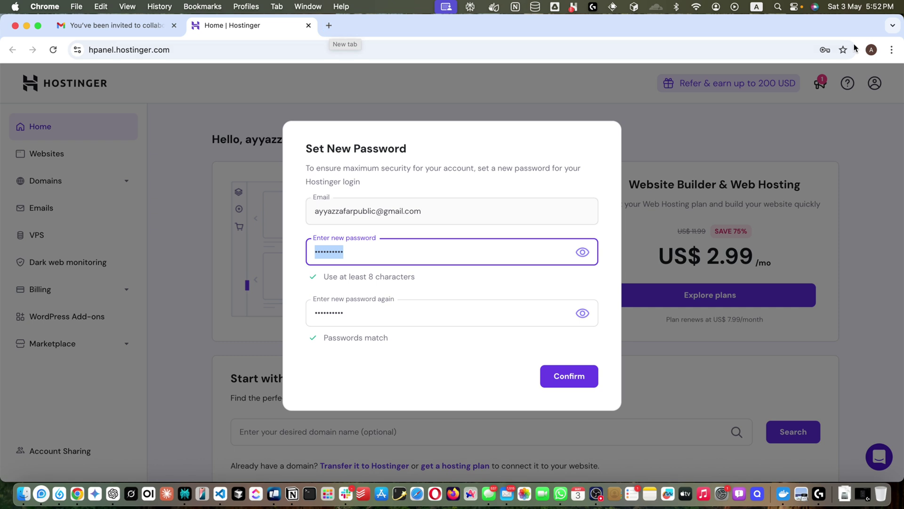
pyautogui.press('BackSpace')
pyautogui.rightClick(323, 258)
pyautogui.click(322, 264)
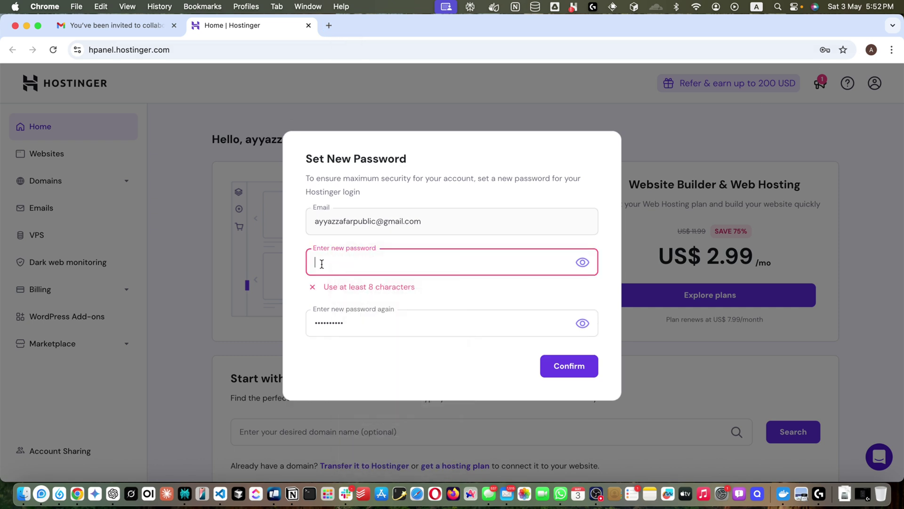
pyautogui.rightClick(322, 265)
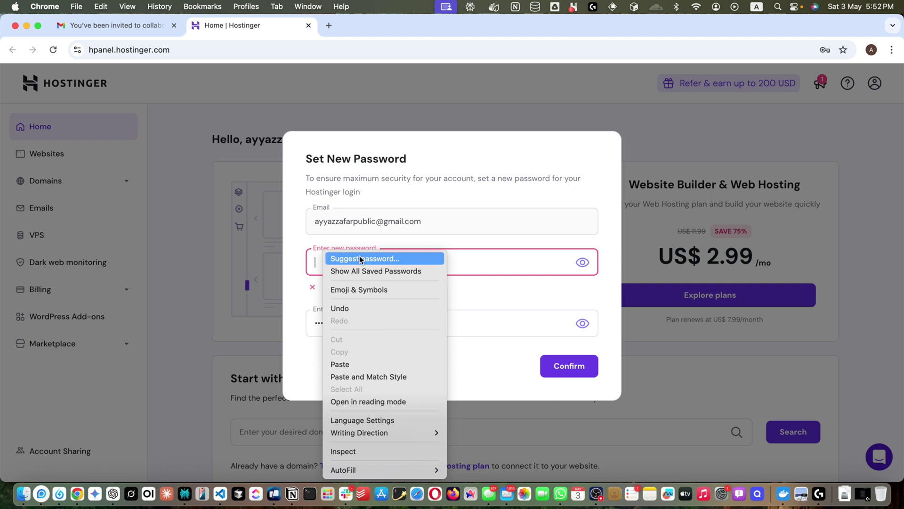
pyautogui.click(344, 258)
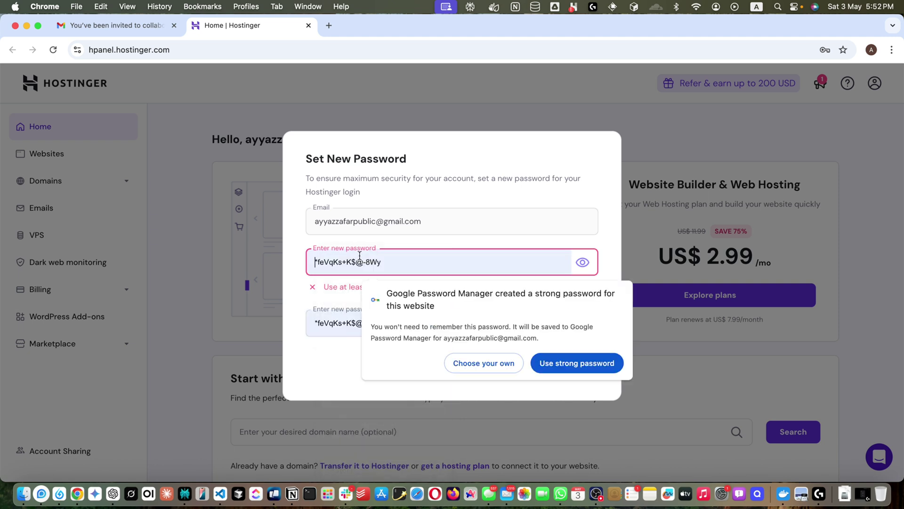
pyautogui.click(604, 367)
pyautogui.click(593, 367)
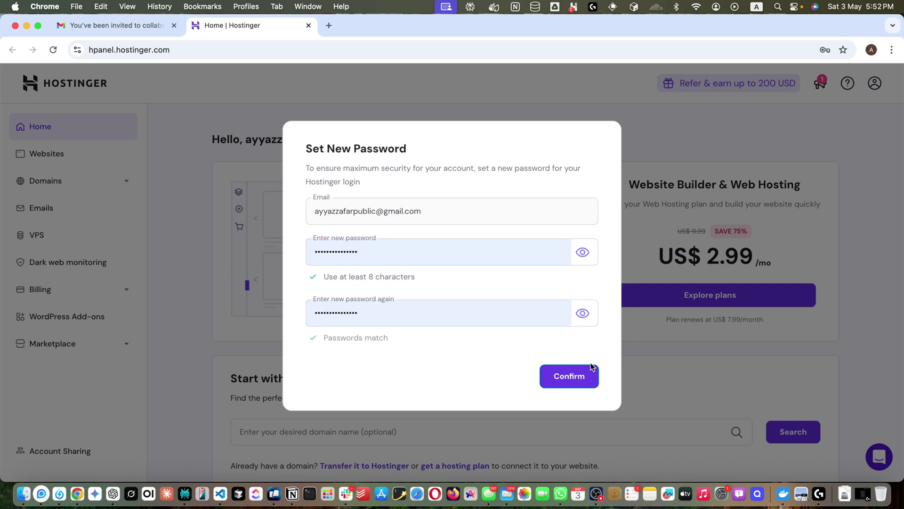
pyautogui.click(574, 384)
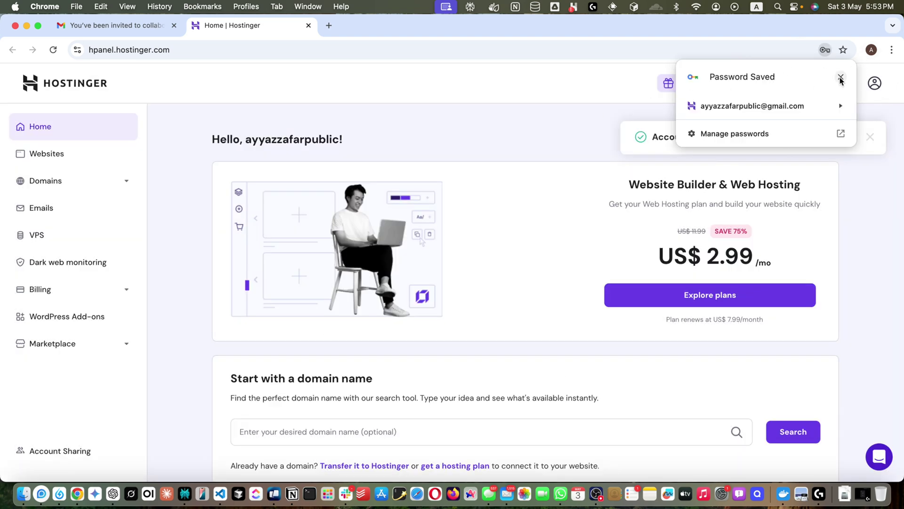
# Step: Dismiss the Password Saved notice and scroll to Managed accounts, showing one Active account
pyautogui.click(840, 76)
pyautogui.click(876, 83)
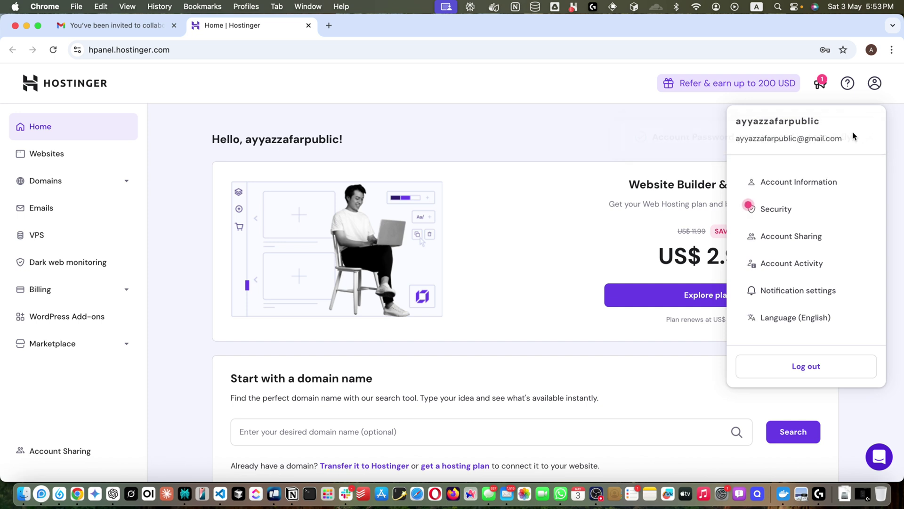
pyautogui.click(482, 128)
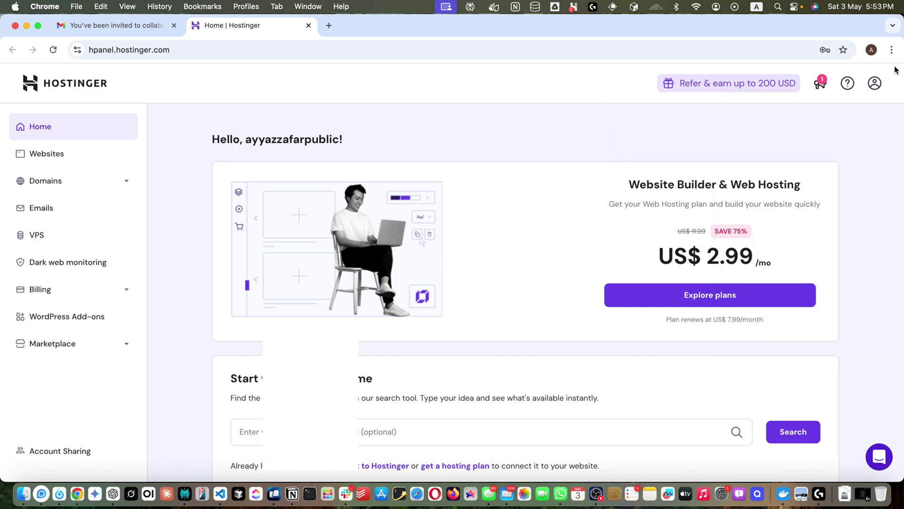
pyautogui.scroll(-3, 192, 301)
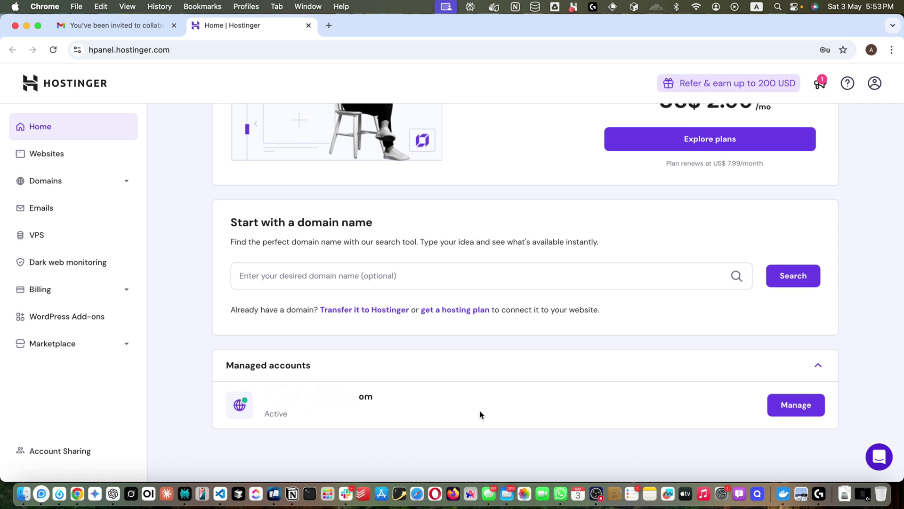
# Step: Manage the shared account and compare its Hosting, Domains and Emails sections with the owner's window
pyautogui.click(804, 408)
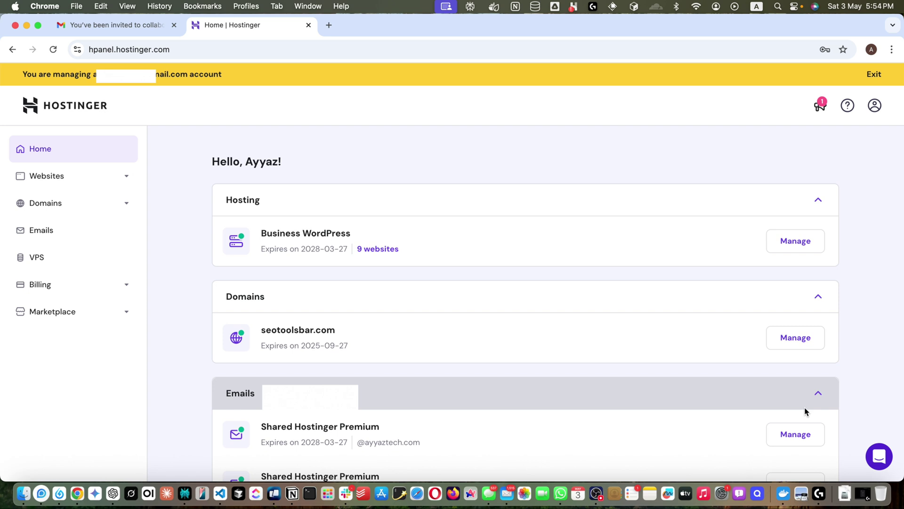
pyautogui.press('super+grave')
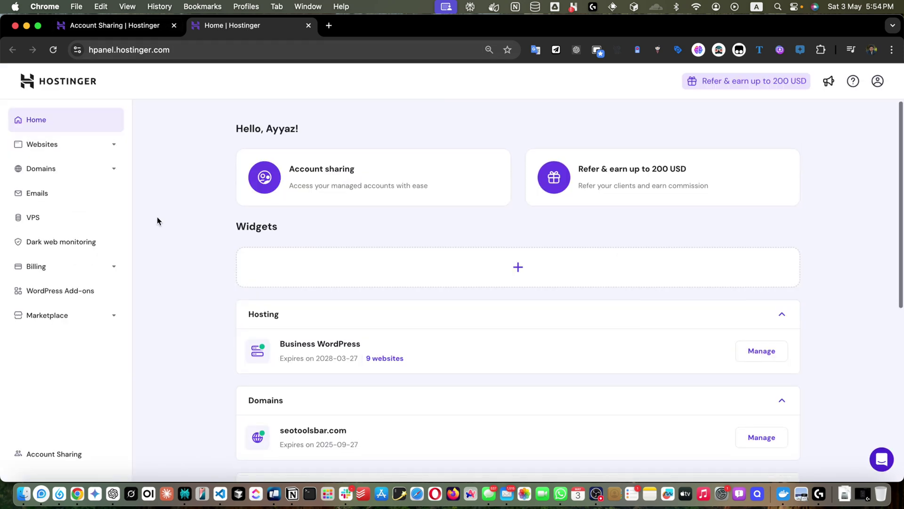
pyautogui.scroll(-10, 157, 219)
pyautogui.scroll(10, 157, 219)
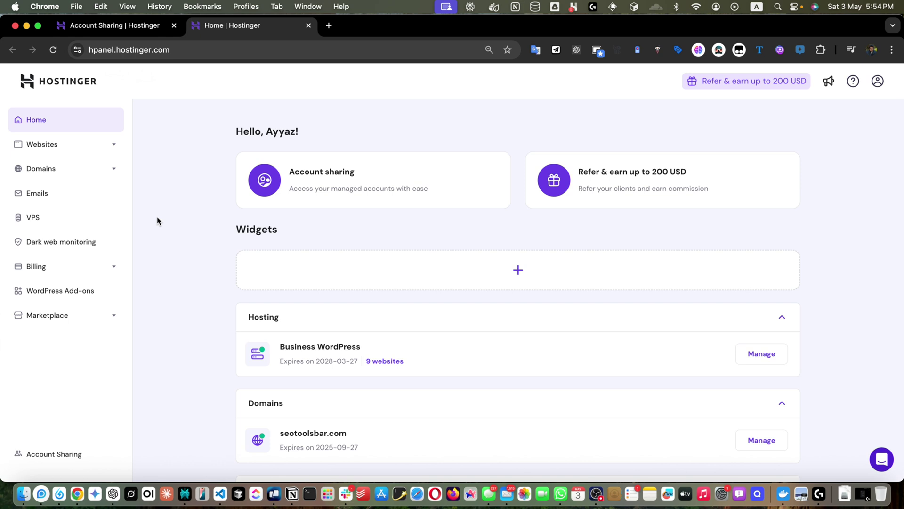
pyautogui.press('super+grave')
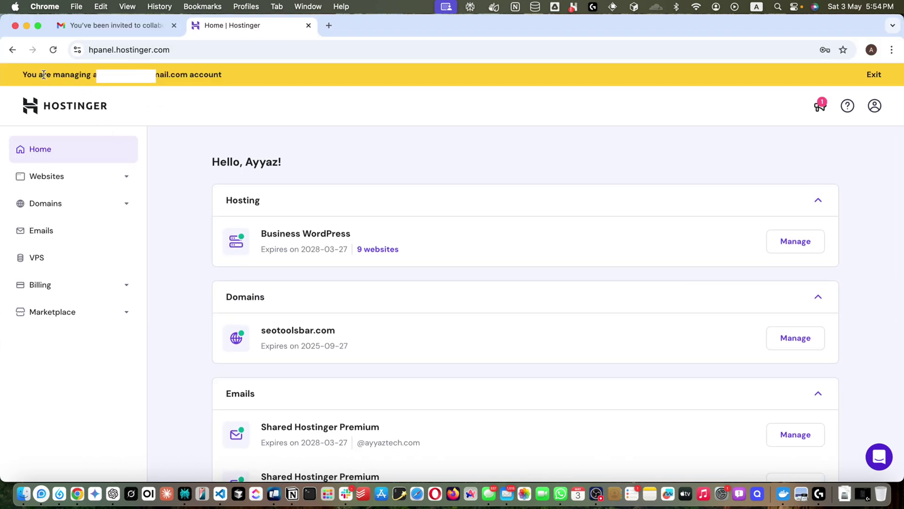
pyautogui.scroll(-10, 157, 194)
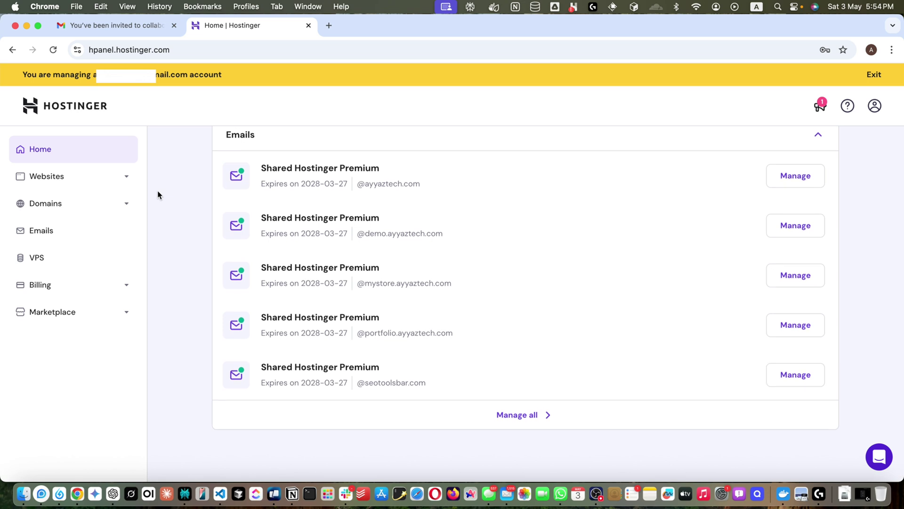
pyautogui.scroll(10, 157, 193)
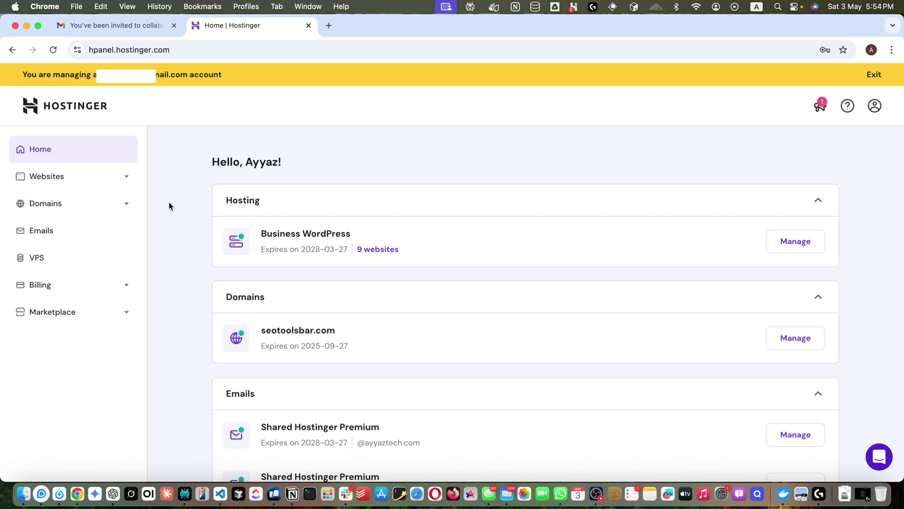
pyautogui.scroll(-10, 170, 204)
pyautogui.scroll(10, 171, 217)
pyautogui.scroll(-3, 372, 292)
pyautogui.scroll(-1, 377, 296)
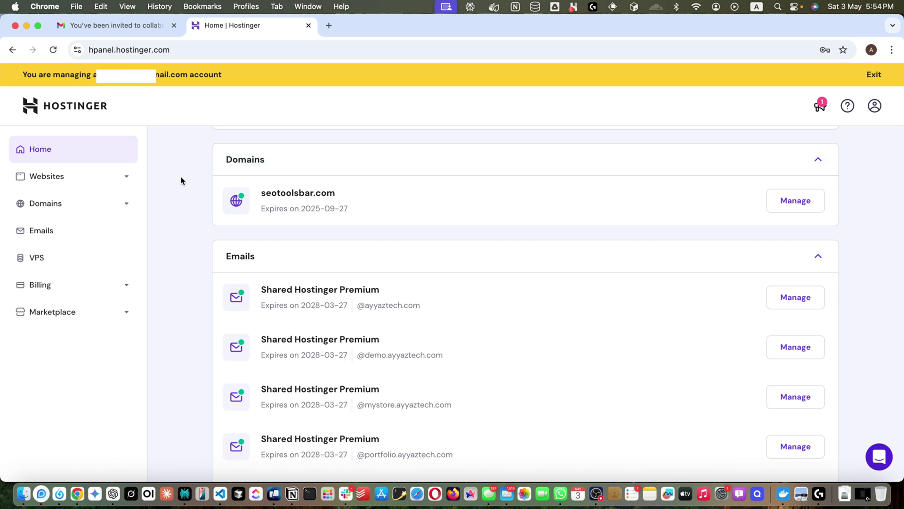
pyautogui.press('super+grave')
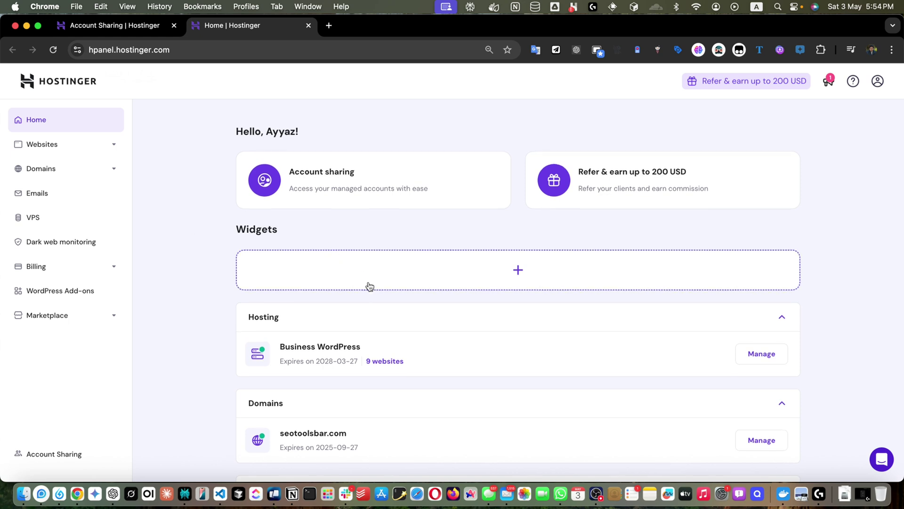
# Step: Return to Account Sharing and confirm the invited user's Manage Services & Billing access is Active
pyautogui.hotkey('ctrl', 'shift', 'Tab')
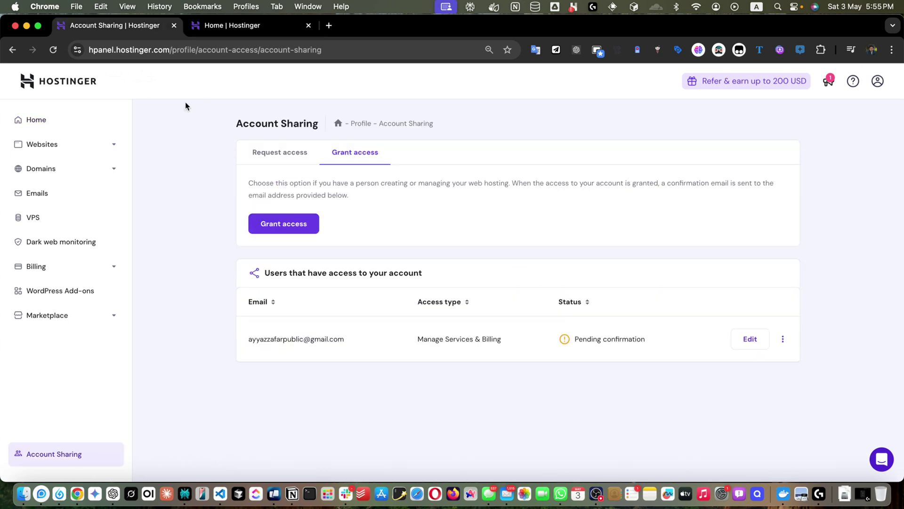
pyautogui.click(54, 51)
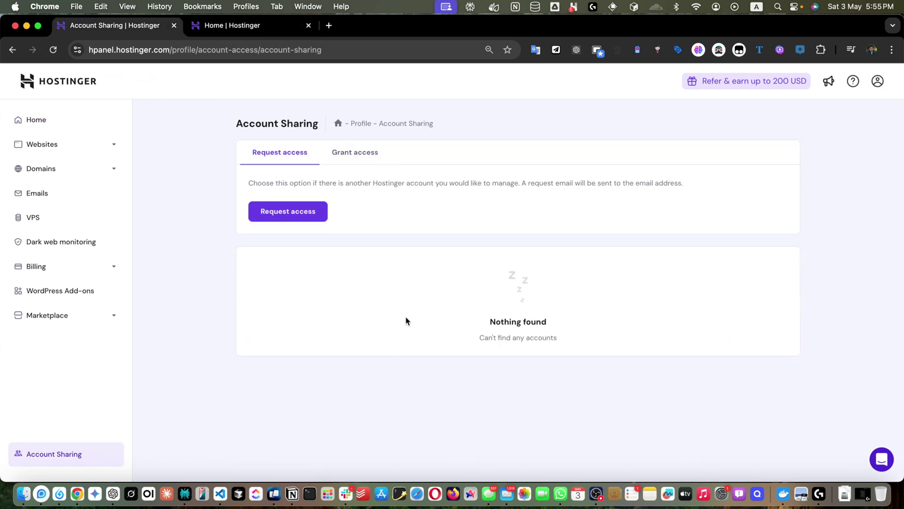
pyautogui.click(362, 156)
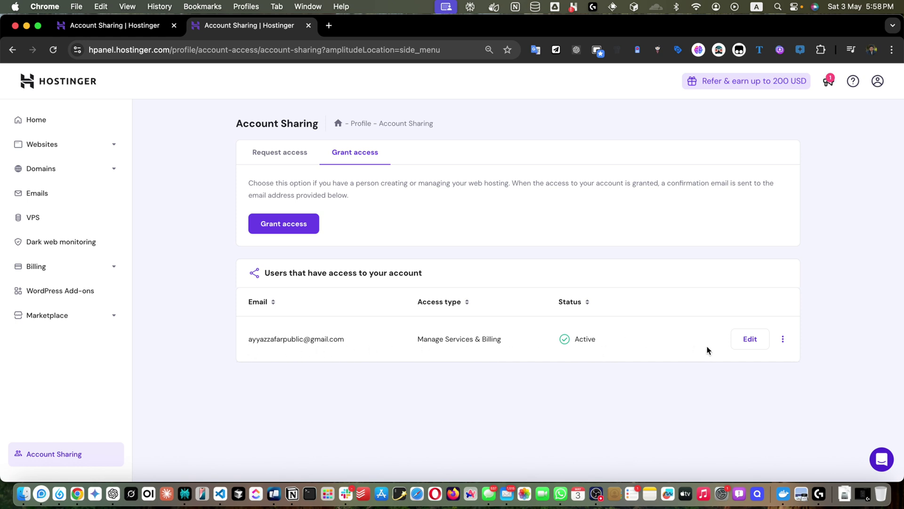
# Step: Inspect the invited user's Edit access dialog, keeping Admin and both services, then close it unchanged
pyautogui.click(783, 340)
pyautogui.click(762, 343)
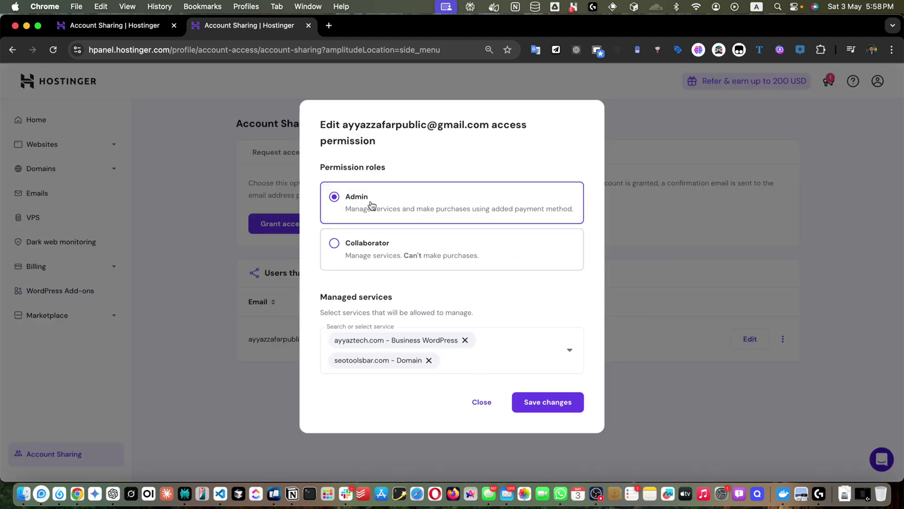
pyautogui.click(349, 249)
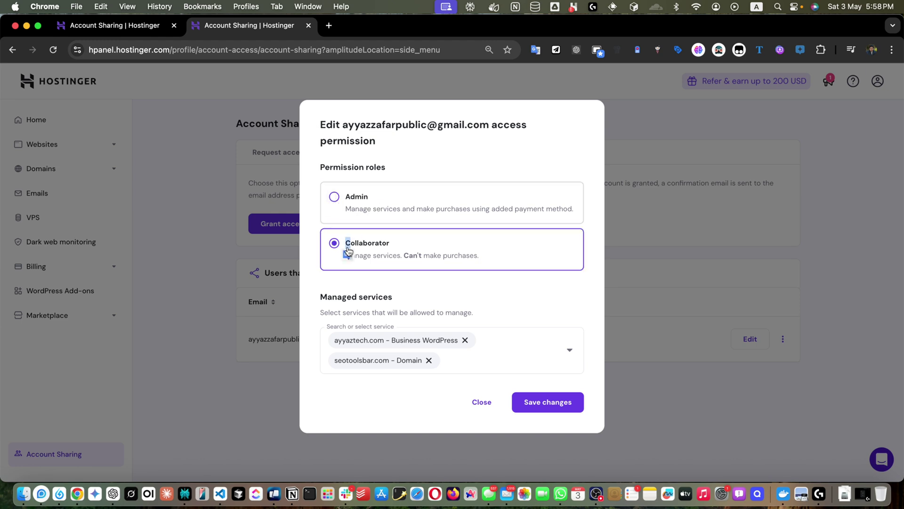
pyautogui.click(387, 207)
pyautogui.click(505, 351)
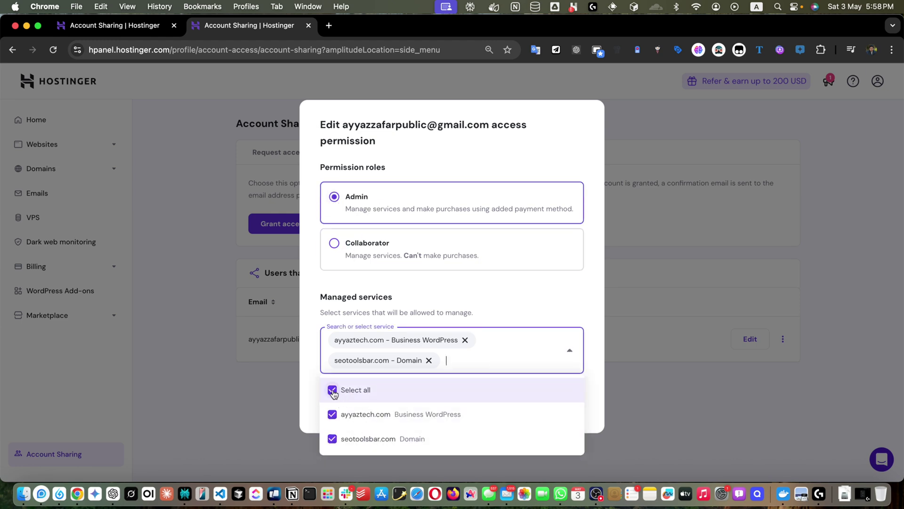
pyautogui.click(341, 309)
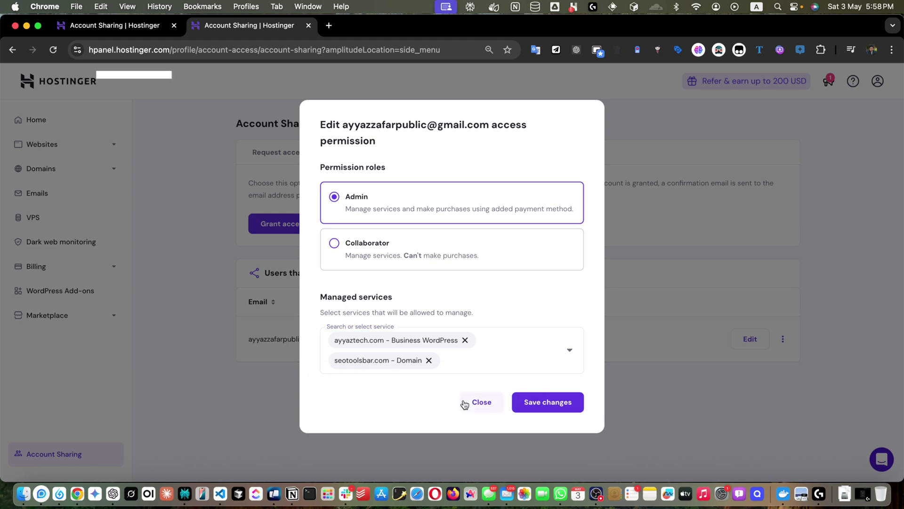
pyautogui.click(464, 402)
pyautogui.click(783, 339)
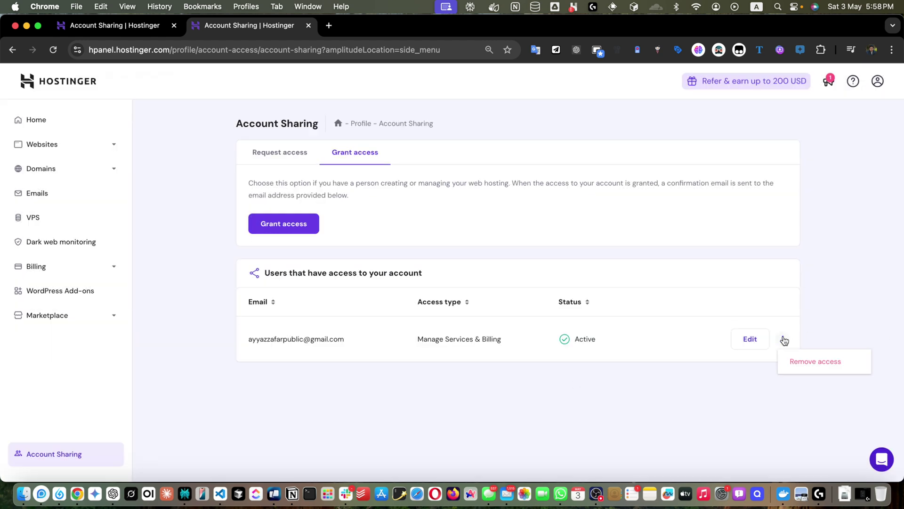
pyautogui.click(844, 303)
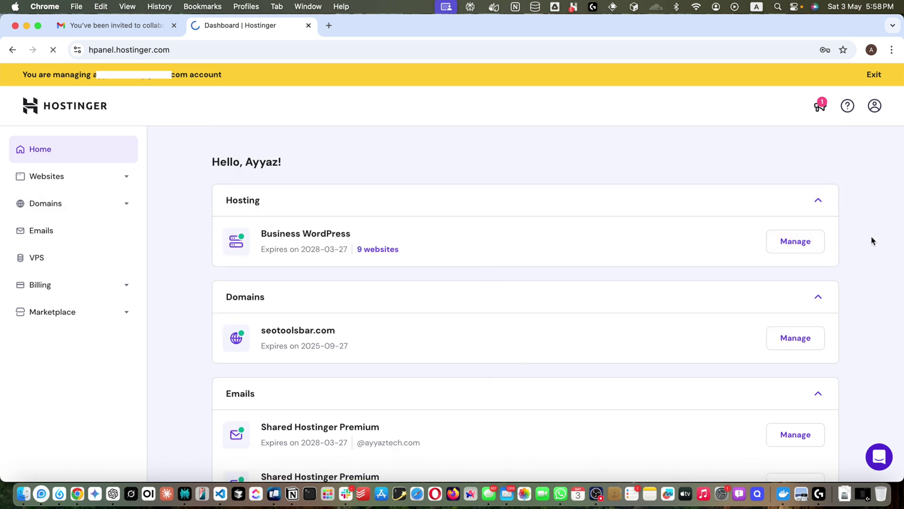
# Step: Sign in as the invitee using the browser's saved email and password
pyautogui.click(784, 243)
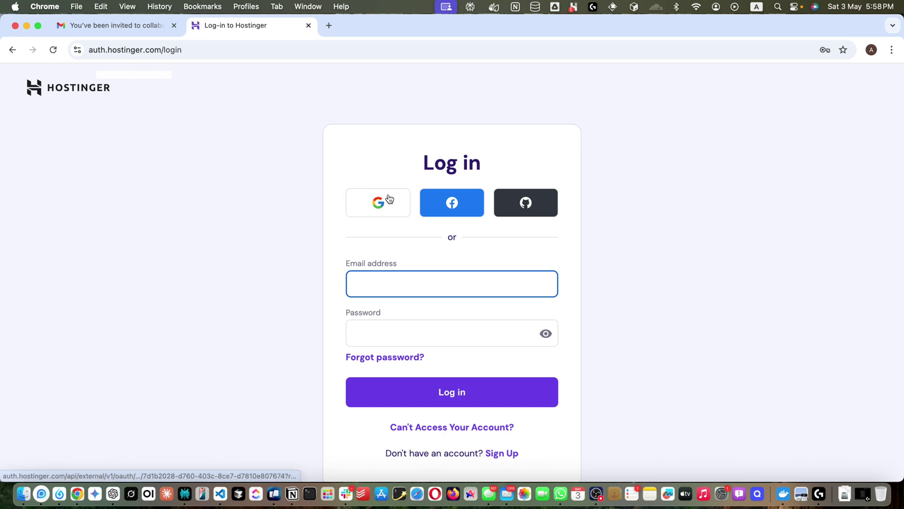
pyautogui.click(389, 199)
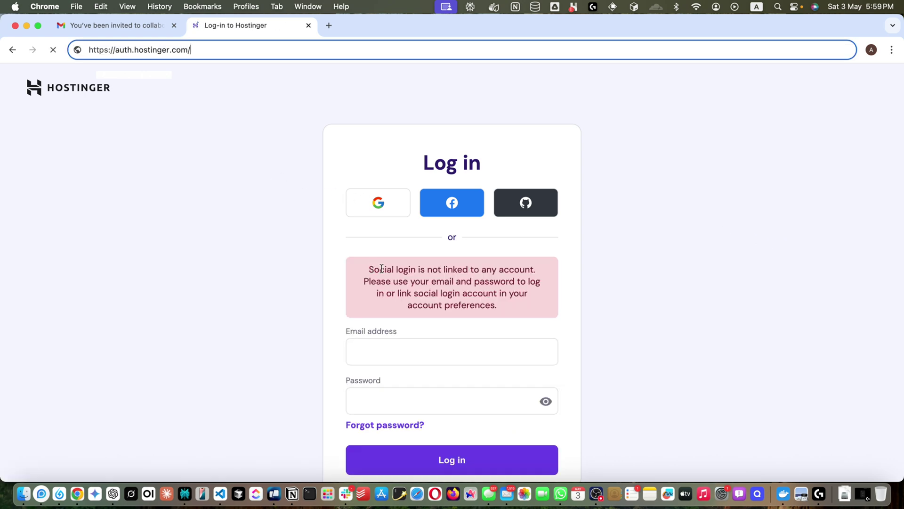
pyautogui.click(391, 357)
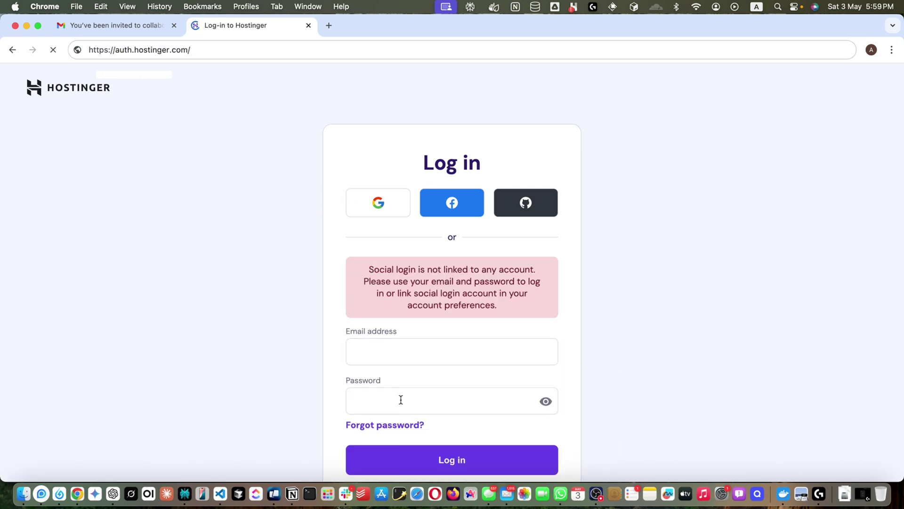
pyautogui.click(390, 363)
pyautogui.click(439, 383)
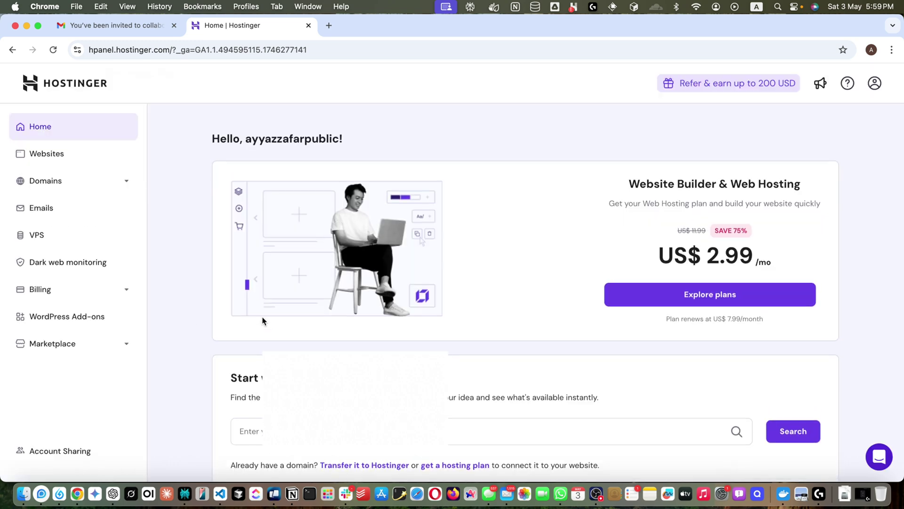
# Step: Manage the shared account and open its Business WordPress hosting dashboard, dismissing the clear cache announcement
pyautogui.scroll(-3, 263, 319)
pyautogui.click(801, 406)
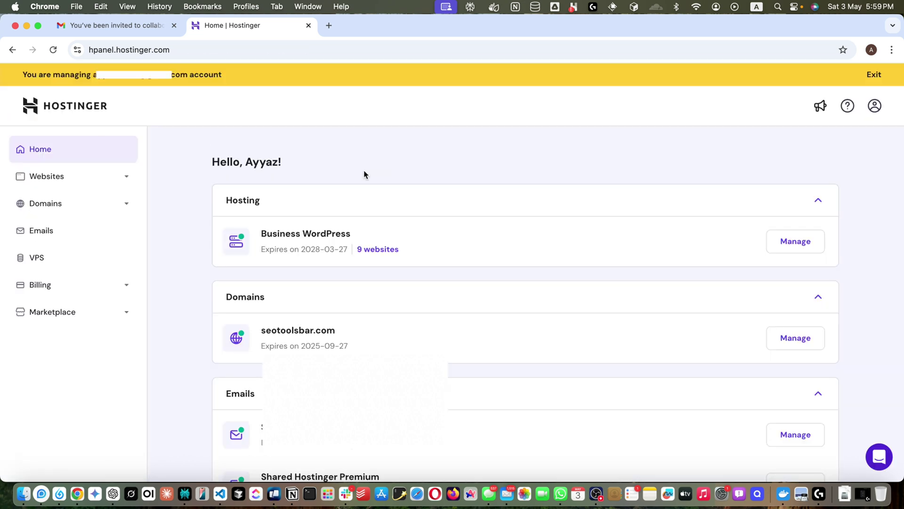
pyautogui.scroll(-5, 432, 167)
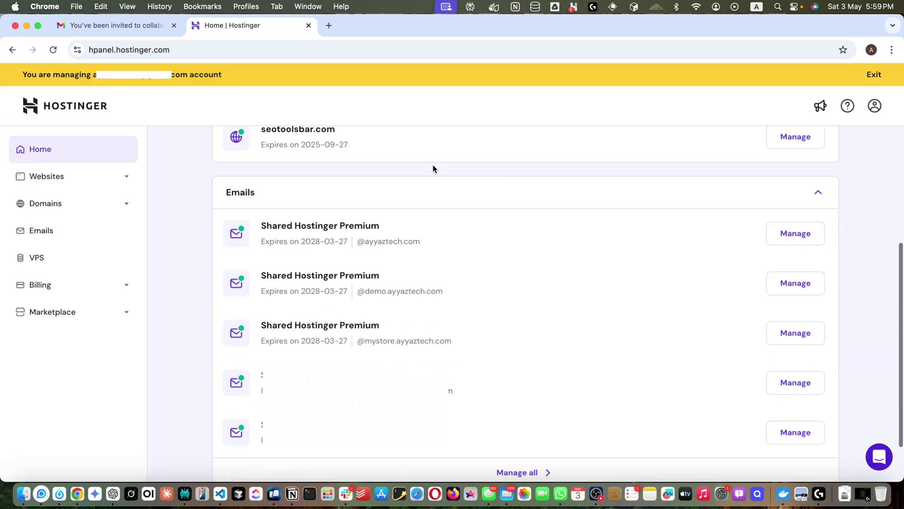
pyautogui.scroll(5, 432, 168)
pyautogui.scroll(-5, 433, 167)
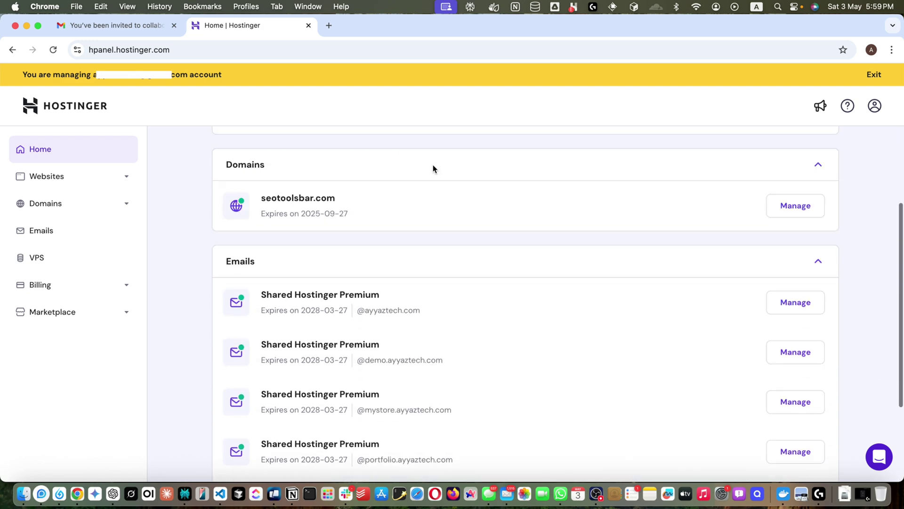
pyautogui.scroll(5, 573, 363)
pyautogui.click(815, 252)
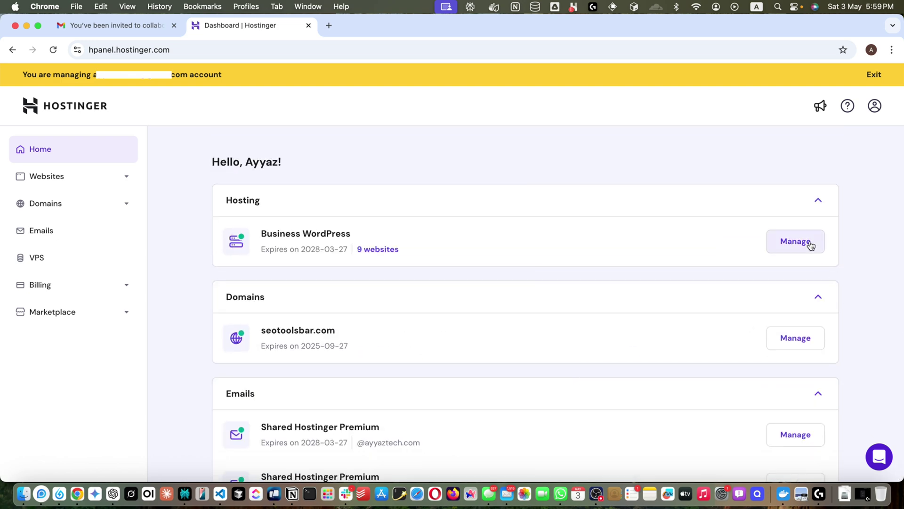
pyautogui.click(661, 335)
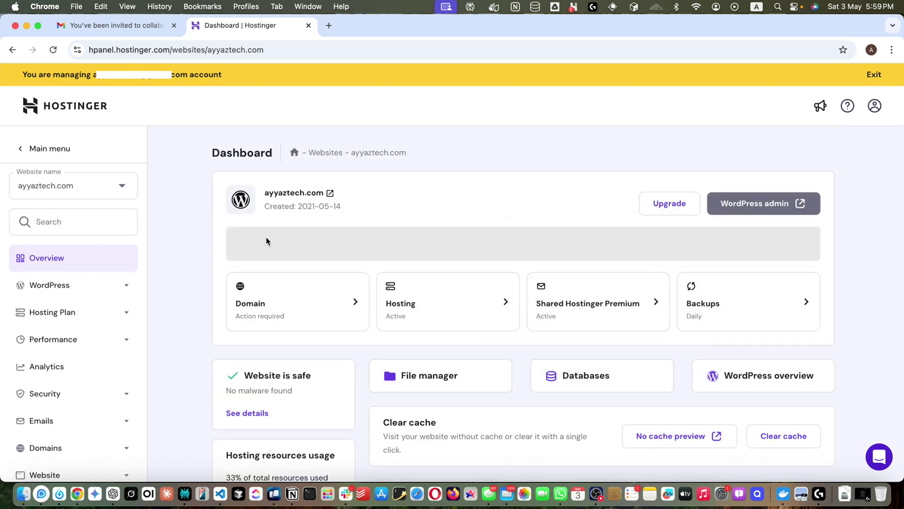
pyautogui.scroll(-7, 187, 255)
pyautogui.scroll(7, 186, 255)
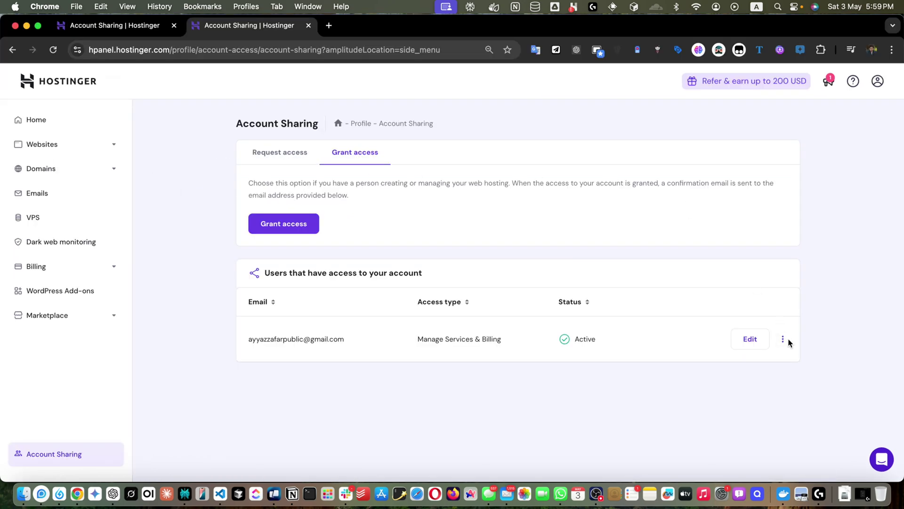
# Step: Remove the invited user's access, then log back in to confirm no users remain listed
pyautogui.click(783, 340)
pyautogui.click(801, 361)
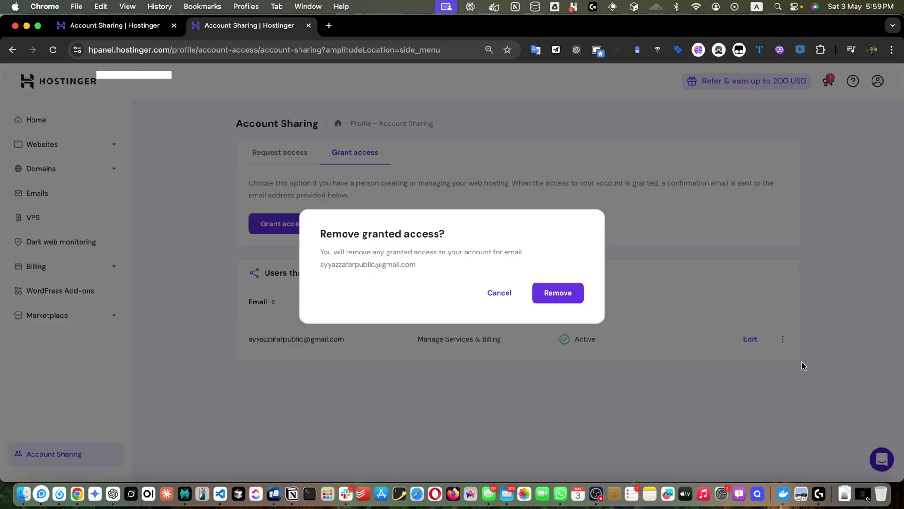
pyautogui.click(563, 291)
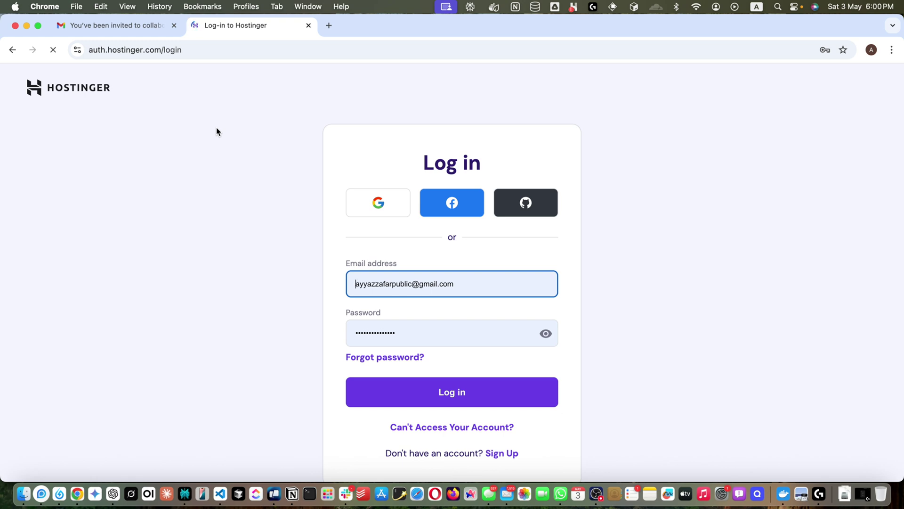
pyautogui.click(462, 391)
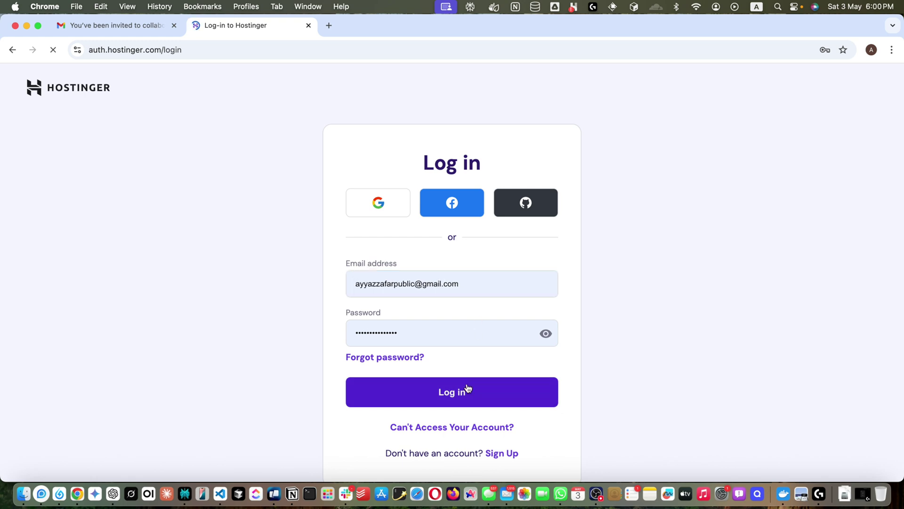
pyautogui.scroll(-5, 462, 248)
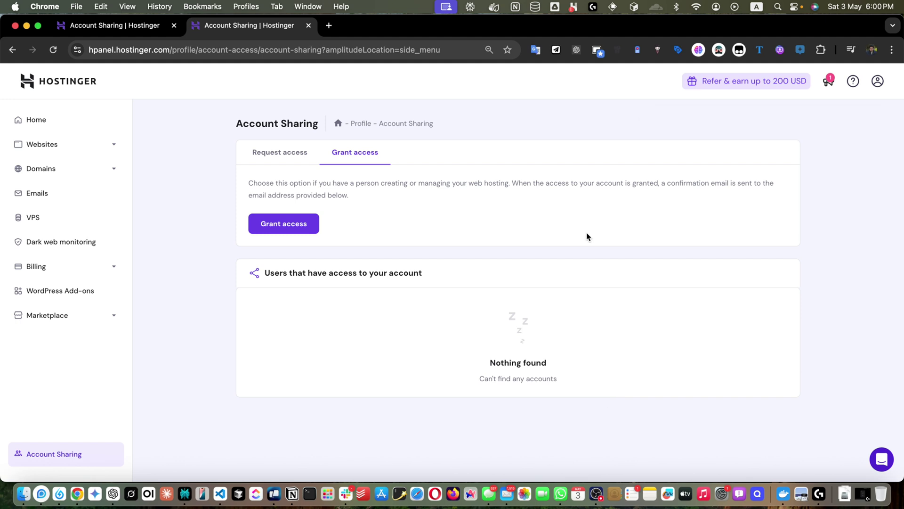
# Step: Open the Request access form and place focus in its empty Email address field, Admin role defaulted
pyautogui.click(286, 152)
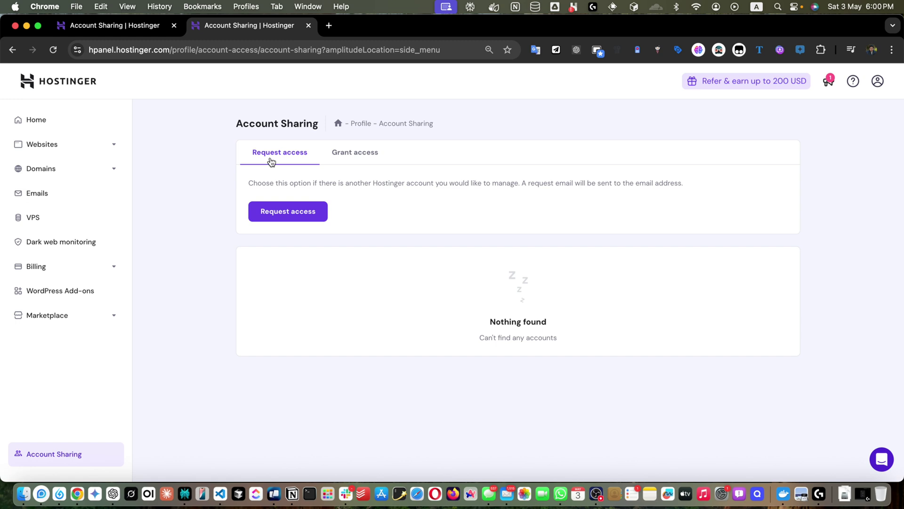
pyautogui.doubleClick(252, 183)
pyautogui.click(466, 181)
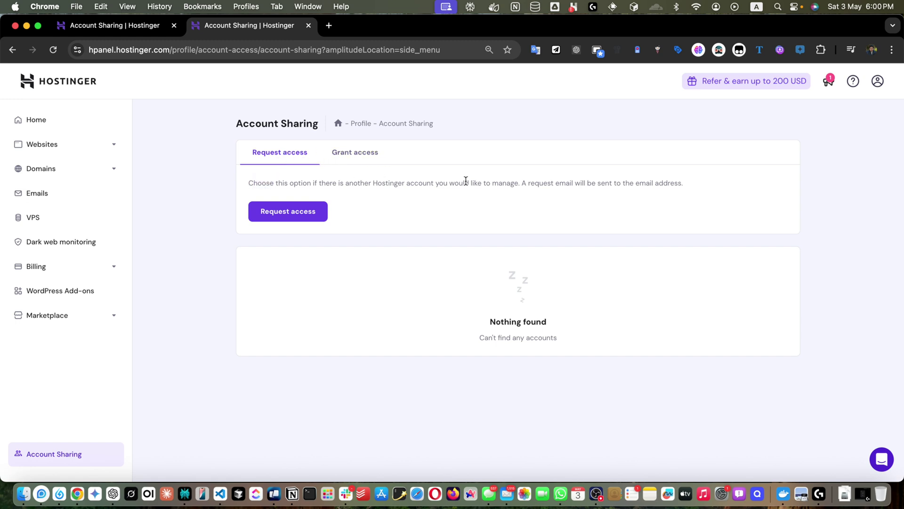
pyautogui.click(309, 211)
pyautogui.click(273, 209)
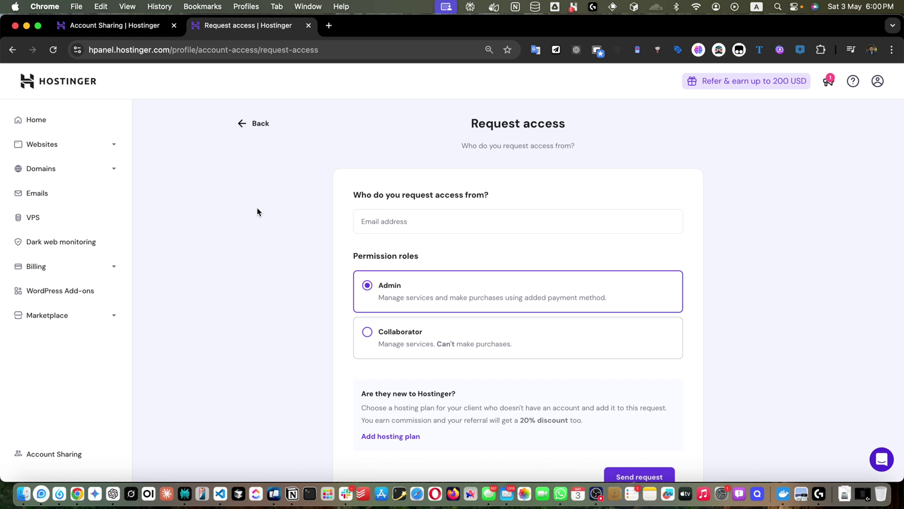
pyautogui.scroll(-3, 431, 266)
pyautogui.scroll(3, 431, 266)
pyautogui.click(408, 224)
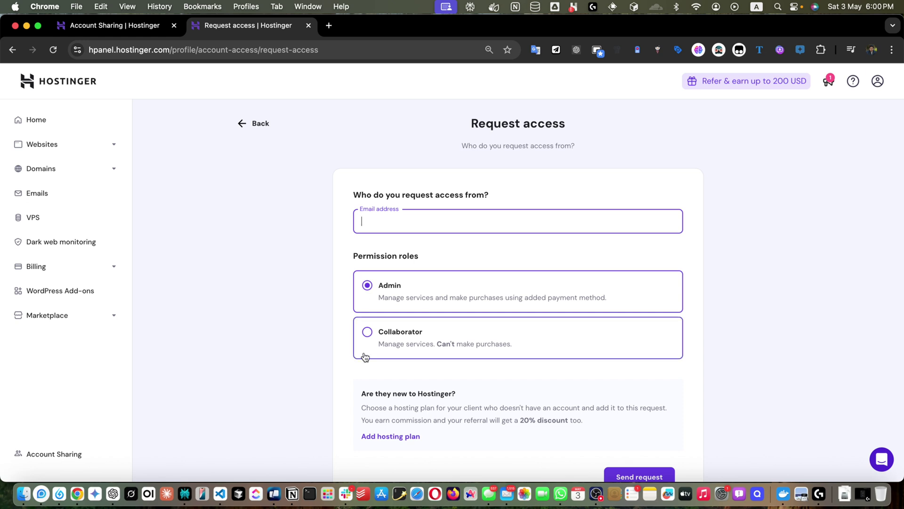
pyautogui.scroll(-3, 348, 379)
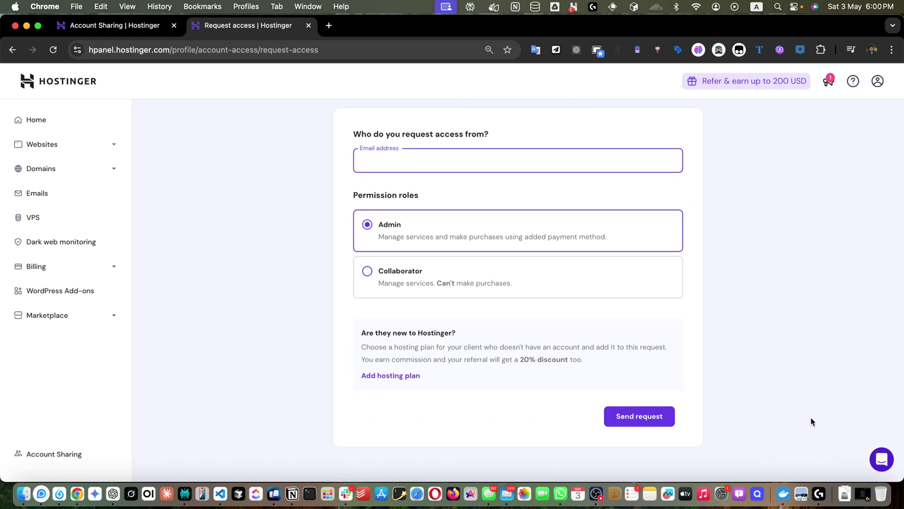